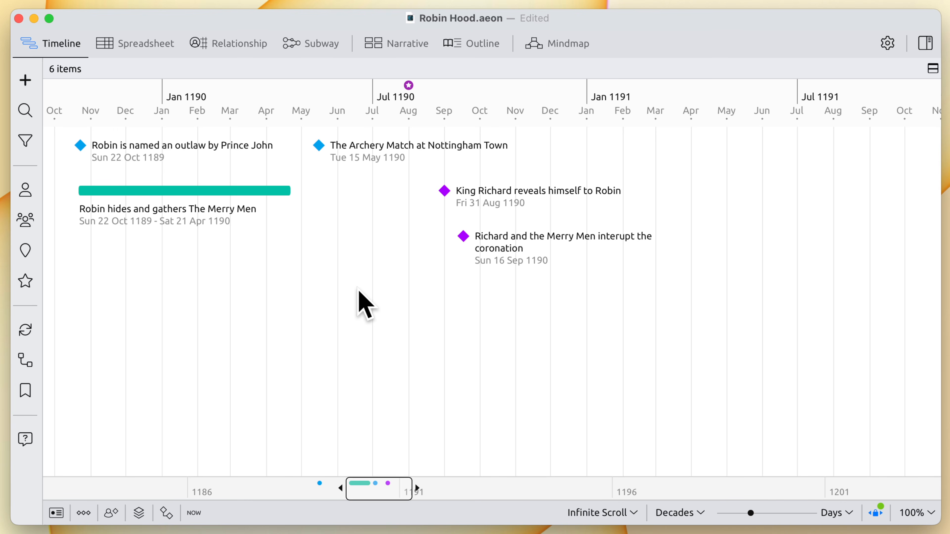
Add an event labelled "Robin Hood recruits Little John" to the timeline and move it to Tue 14 Nov 1189
{"action": "double_click", "coordinate": [206, 251]}
{"action": "type", "text": "Robin Hood"}
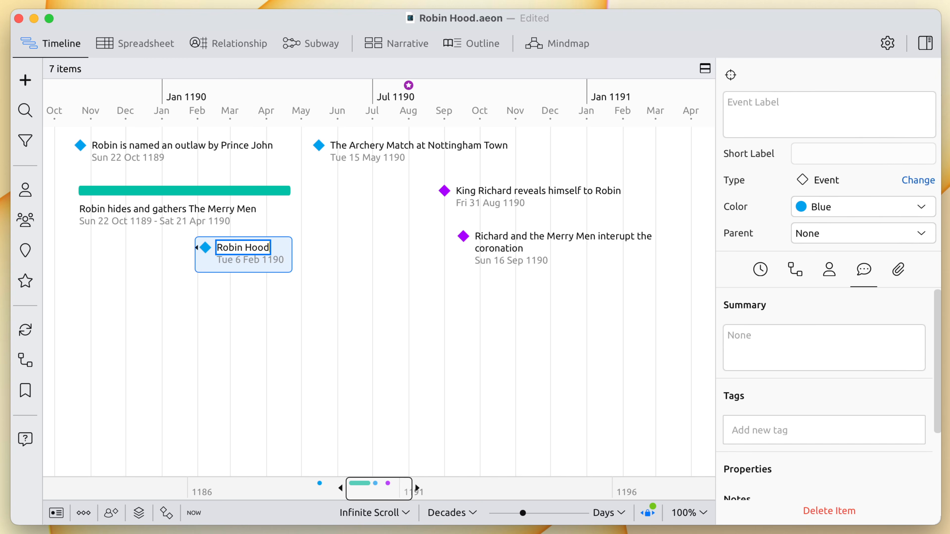
{"action": "type", "text": " recruits Little John"}
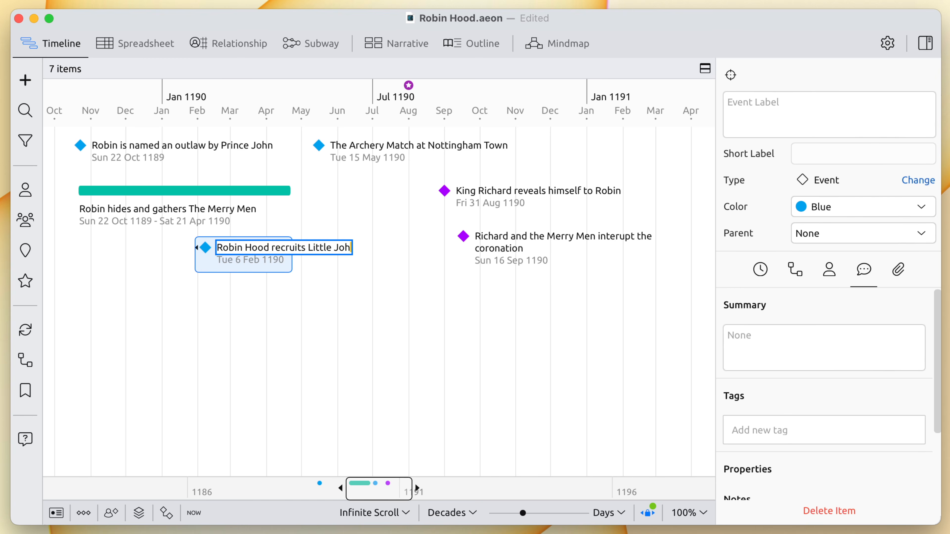
{"action": "key", "text": "Return"}
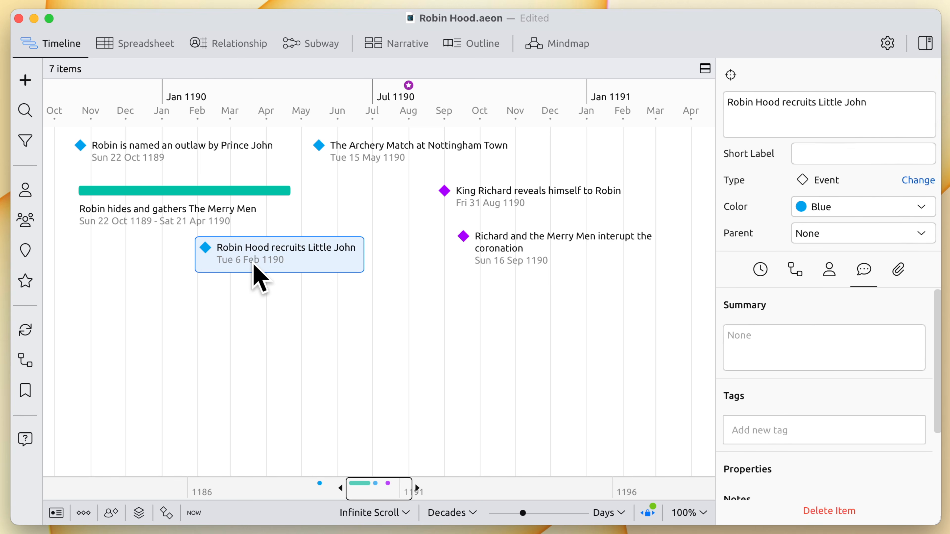
{"action": "left_click_drag", "start_coordinate": [276, 260], "coordinate": [174, 254]}
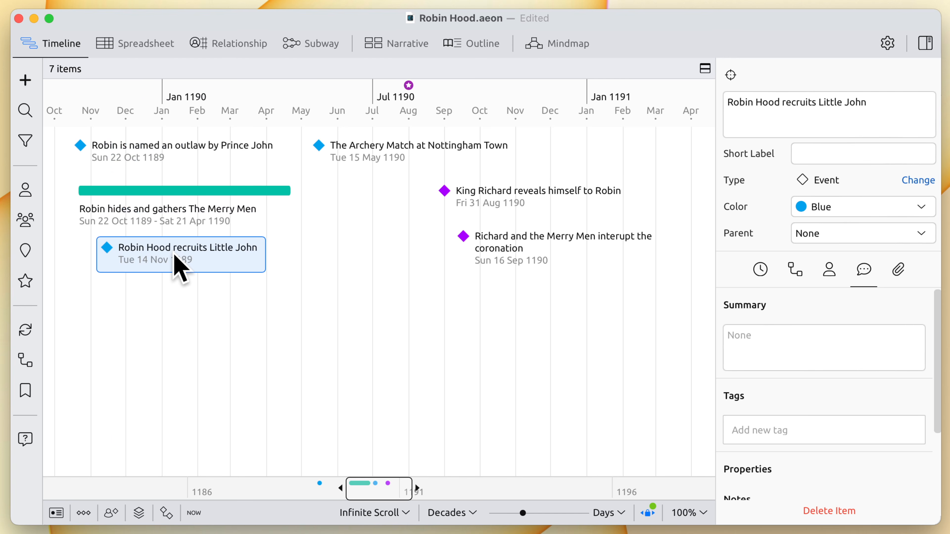
Give the Archery Match event the summary "Robin hood enters in disguise, wins the competition, and is presented with the golden arrow." and attach an image
{"action": "left_click", "coordinate": [374, 153]}
{"action": "left_click", "coordinate": [746, 336]}
{"action": "type", "text": "Robin hood enters in disguise, wins the competition, and is presented with the golden arrow."}
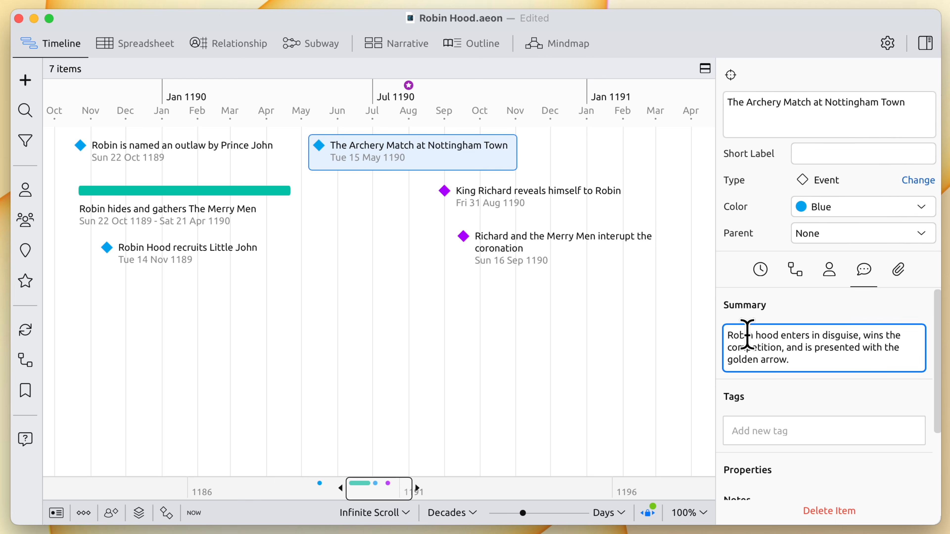
{"action": "left_click", "coordinate": [897, 269]}
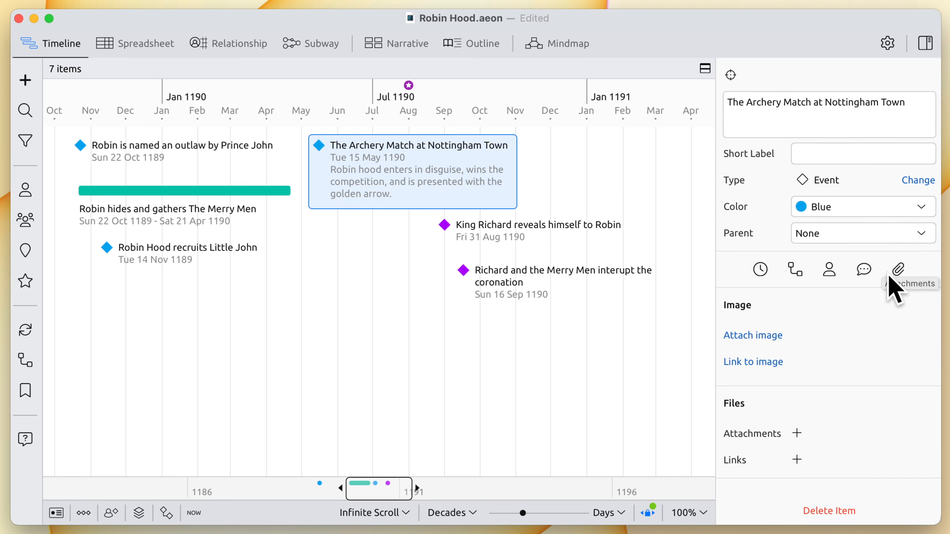
{"action": "left_click", "coordinate": [772, 335]}
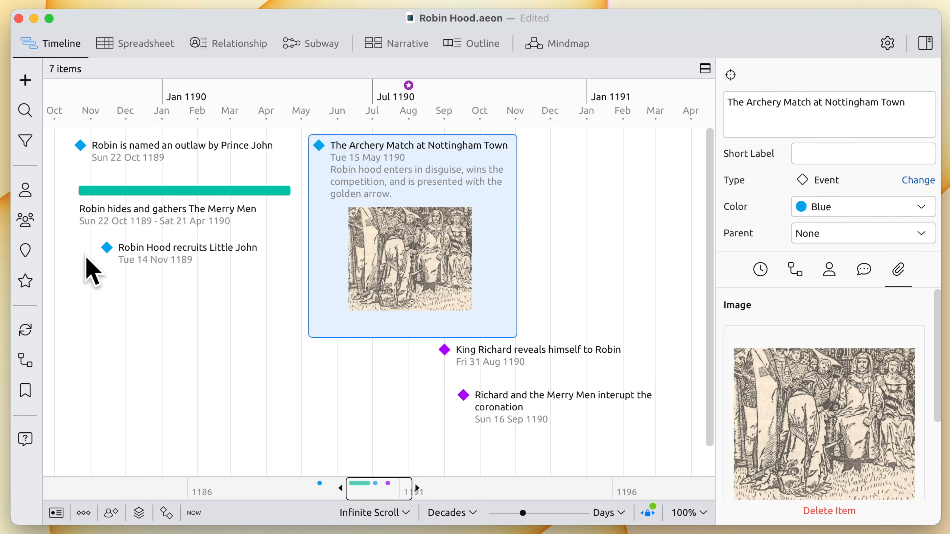
Set the King Richard Returns calendar marker to be drawn on the timeline
{"action": "left_click", "coordinate": [24, 391]}
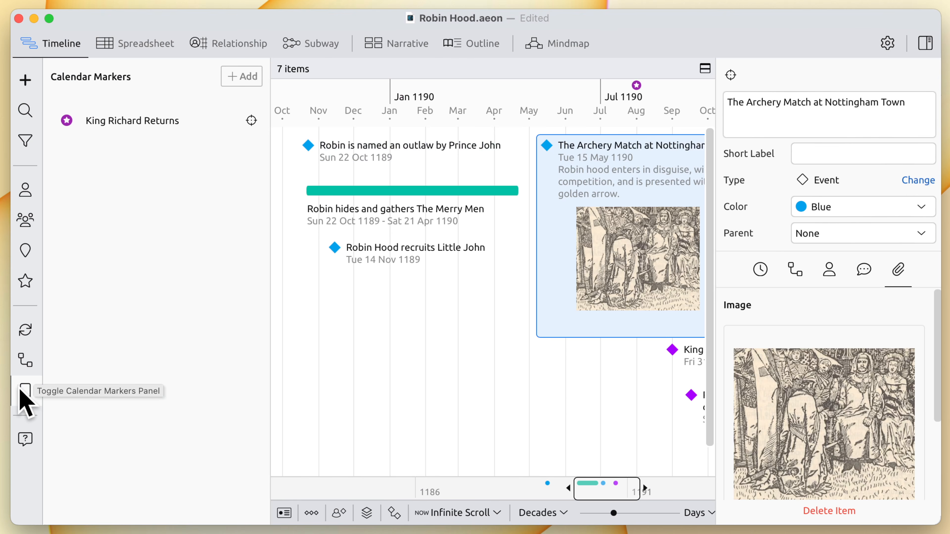
{"action": "left_click", "coordinate": [108, 120]}
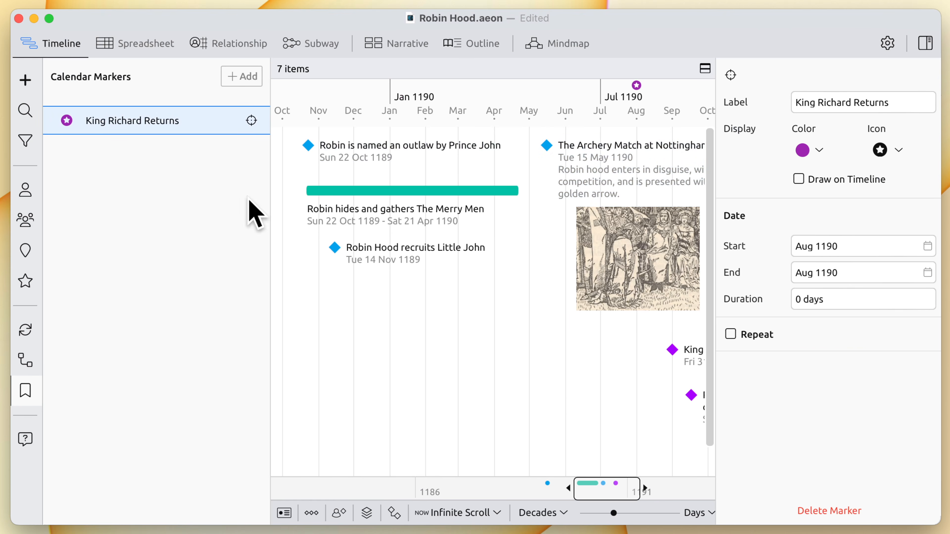
{"action": "left_click", "coordinate": [806, 179]}
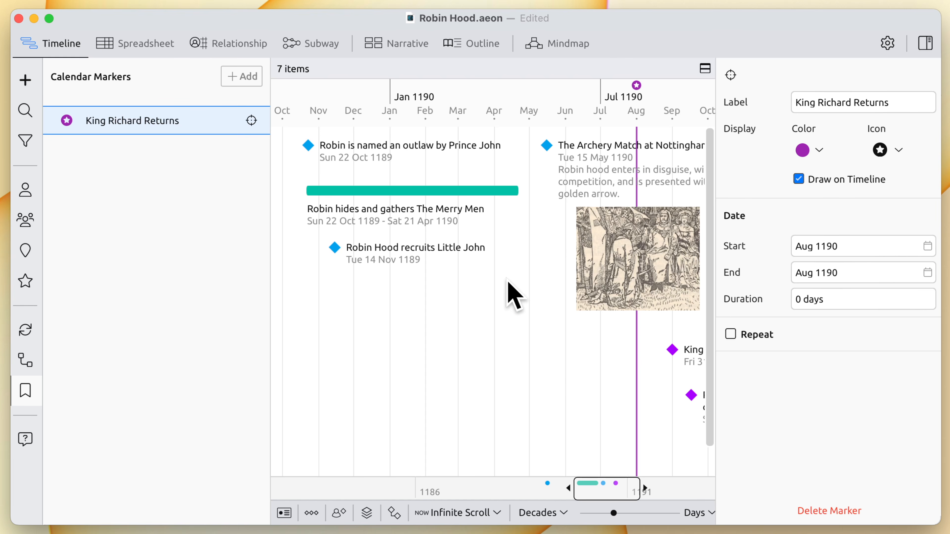
{"action": "left_click", "coordinate": [501, 321]}
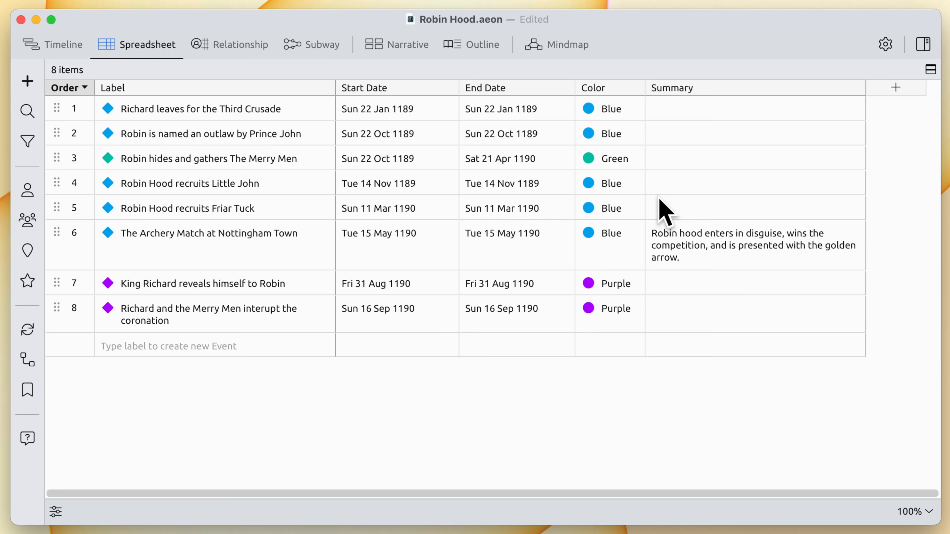
Enter the summary "John bests him in a quarterstaff bout" for the event Robin Hood recruits Friar Tuck
{"action": "left_click", "coordinate": [661, 206]}
{"action": "type", "text": "John bests him in a quarterstaff bout"}
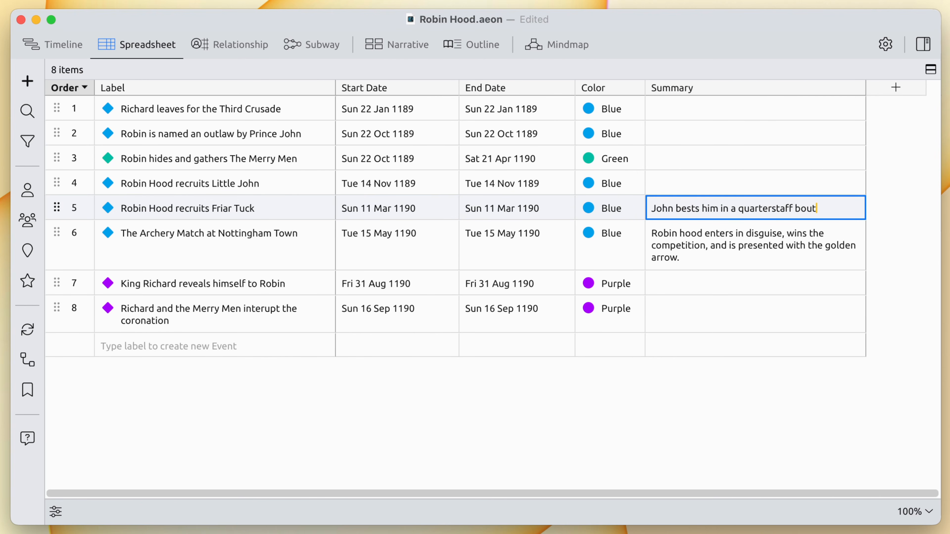
{"action": "key", "text": "Return"}
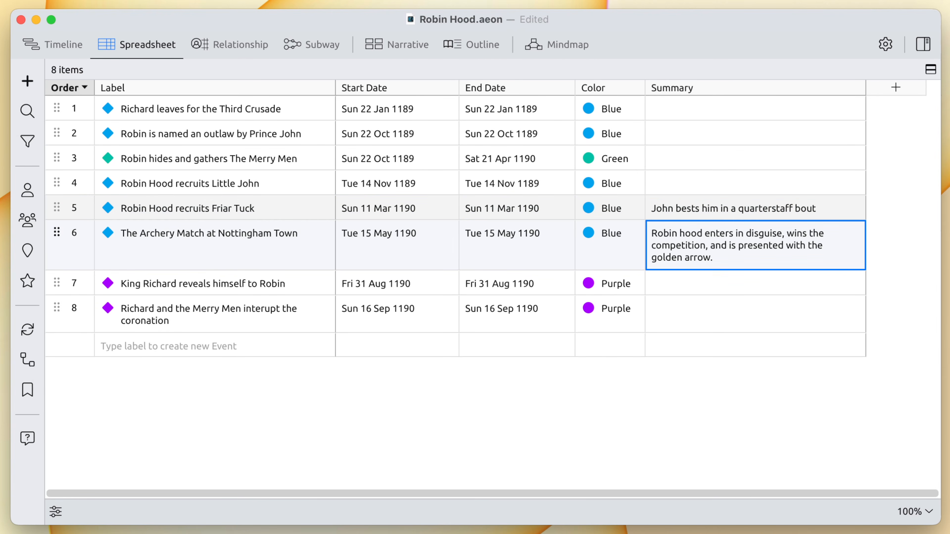
Create the event "Robin Hood recruits Will Scarlett" and reorder it to row 5, between the Little John and Friar Tuck recruitments
{"action": "left_click", "coordinate": [197, 343]}
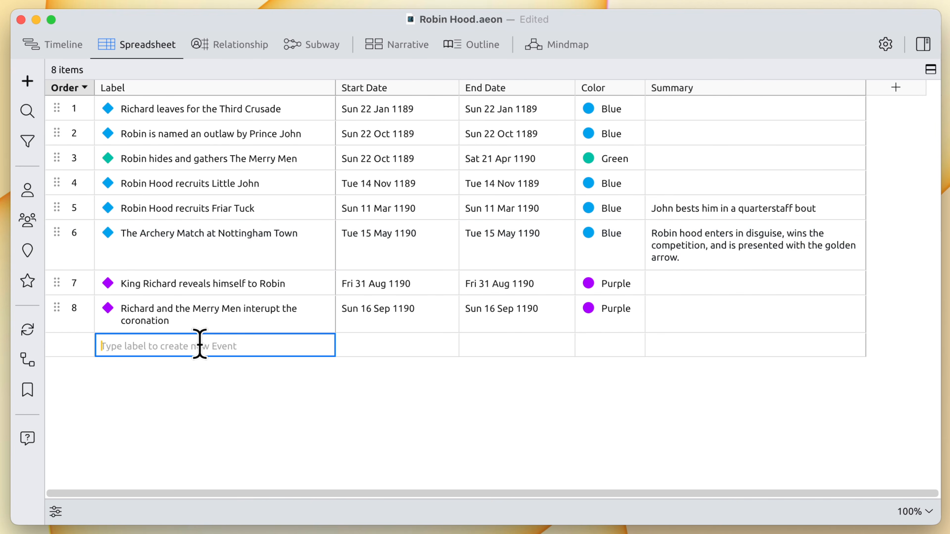
{"action": "type", "text": "Robin Hood recr"}
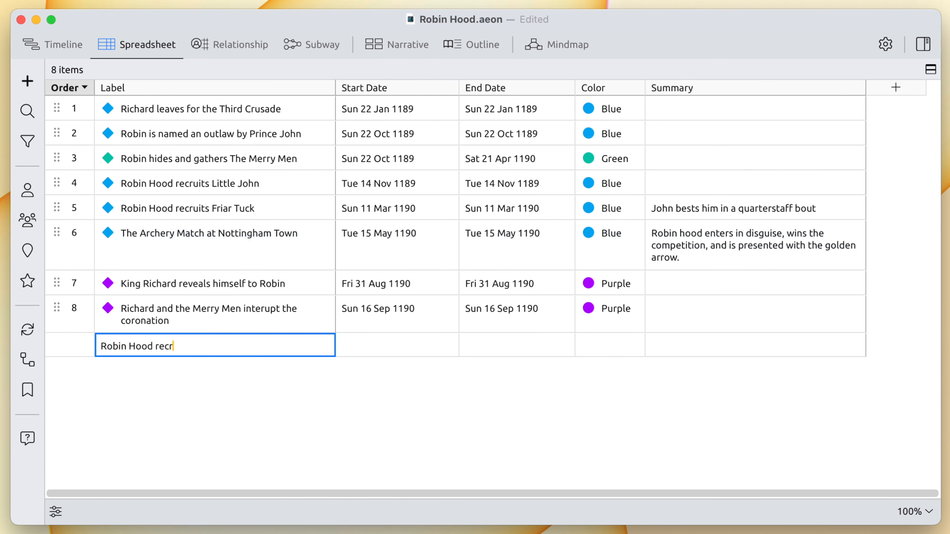
{"action": "type", "text": "uits Will Scarlett"}
{"action": "key", "text": "Return"}
{"action": "left_click", "coordinate": [196, 399]}
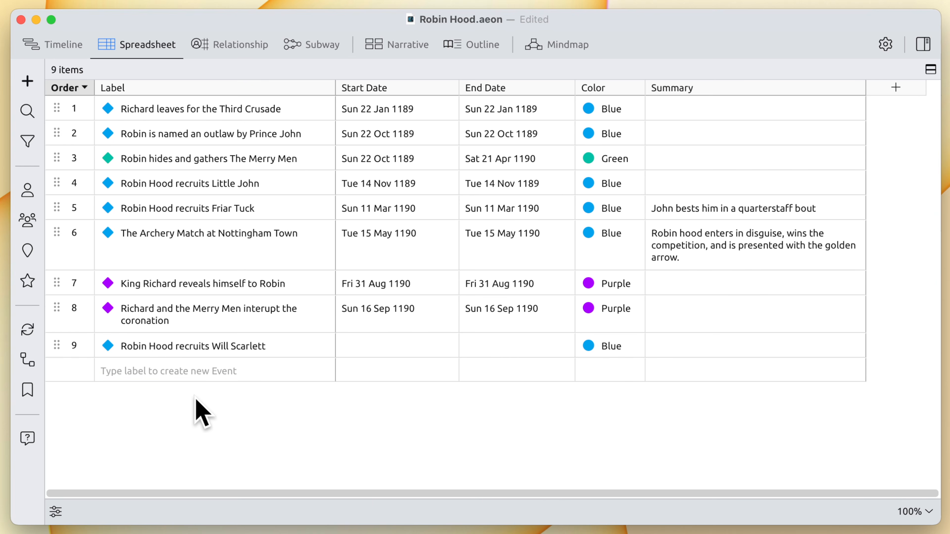
{"action": "left_click_drag", "start_coordinate": [58, 349], "coordinate": [85, 206]}
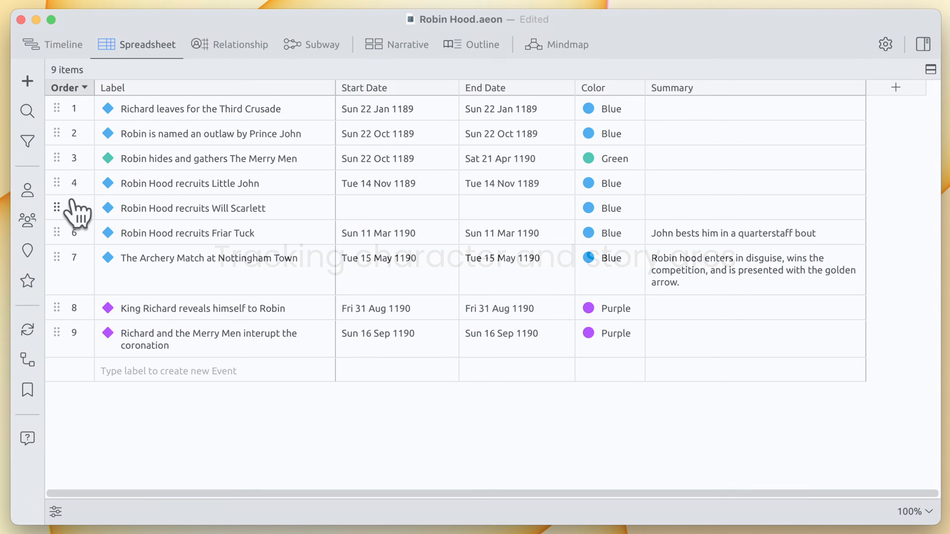
Create a character named Will Scarlett and place it in The Merry Men group between Friar Tuck and Little John
{"action": "left_click", "coordinate": [28, 192]}
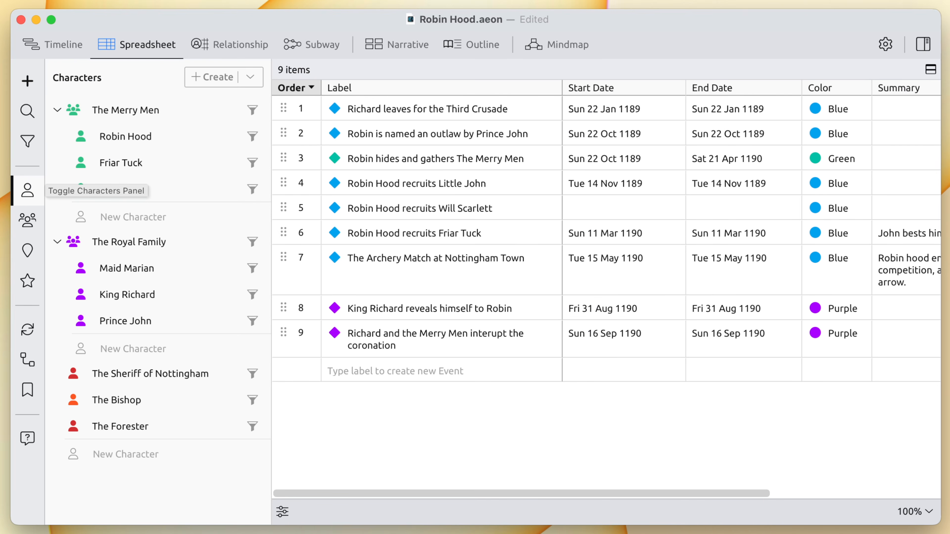
{"action": "left_click", "coordinate": [58, 45]}
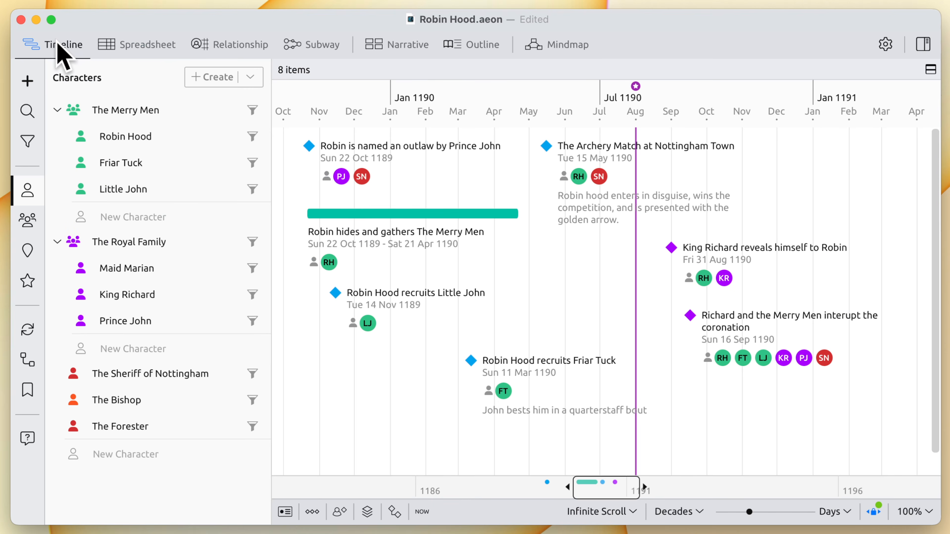
{"action": "left_click", "coordinate": [101, 454]}
{"action": "type", "text": "Will Scarlett"}
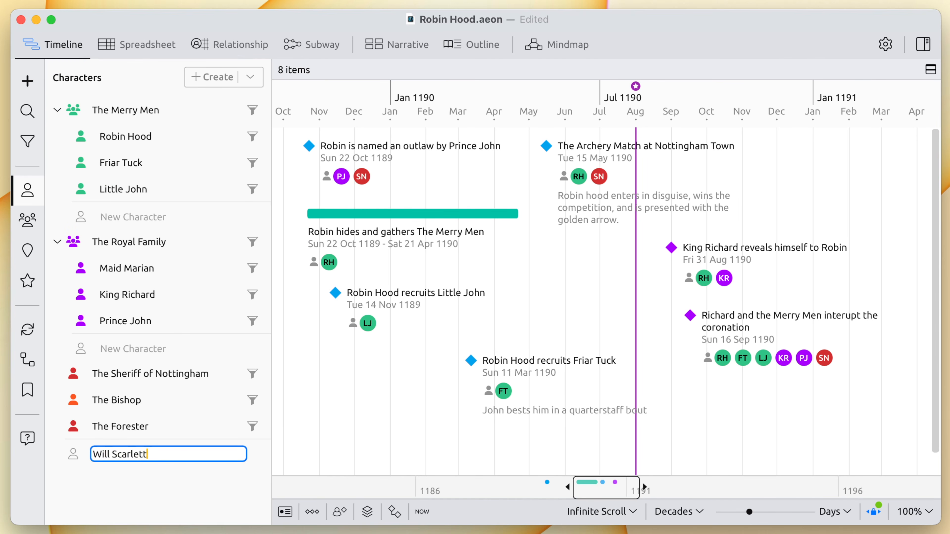
{"action": "key", "text": "Return"}
{"action": "left_click_drag", "start_coordinate": [118, 458], "coordinate": [128, 187]}
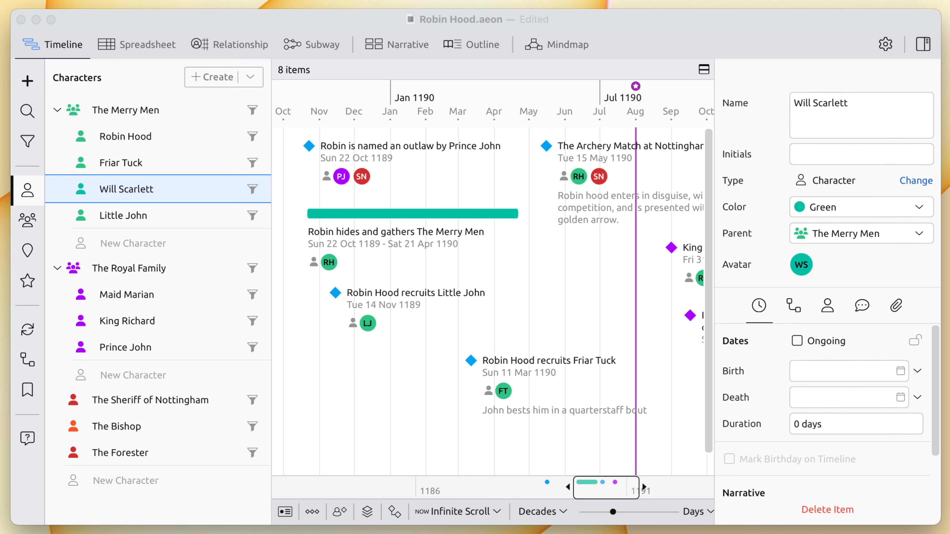
Enter the birth year for the character Friar Tuck and set the death year to 1232
{"action": "left_click", "coordinate": [164, 161]}
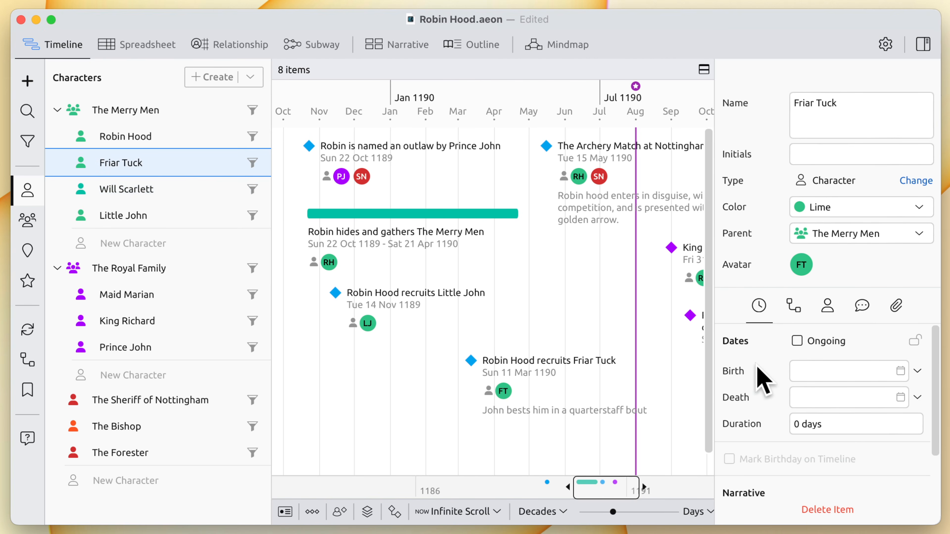
{"action": "left_click", "coordinate": [804, 372]}
{"action": "type", "text": "1161"}
{"action": "key", "text": "Tab"}
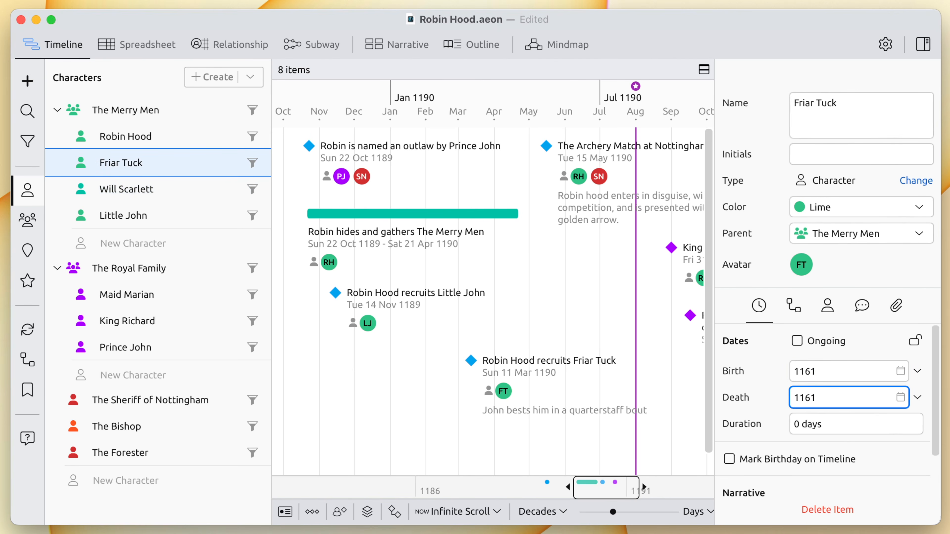
{"action": "type", "text": "1232"}
{"action": "key", "text": "Return"}
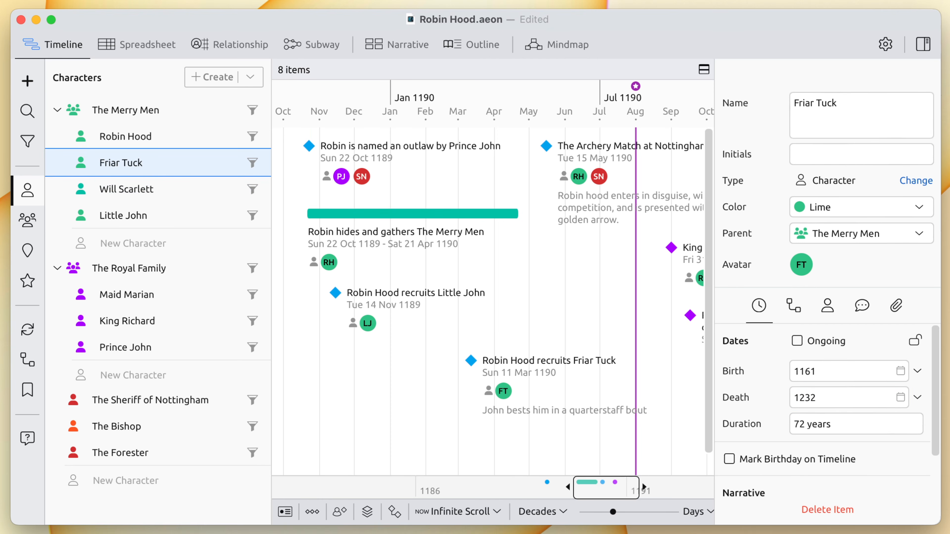
Add Friar Tuck as a participant in The Archery Match at Nottingham Town and filter the timeline by that character
{"action": "left_click", "coordinate": [647, 209]}
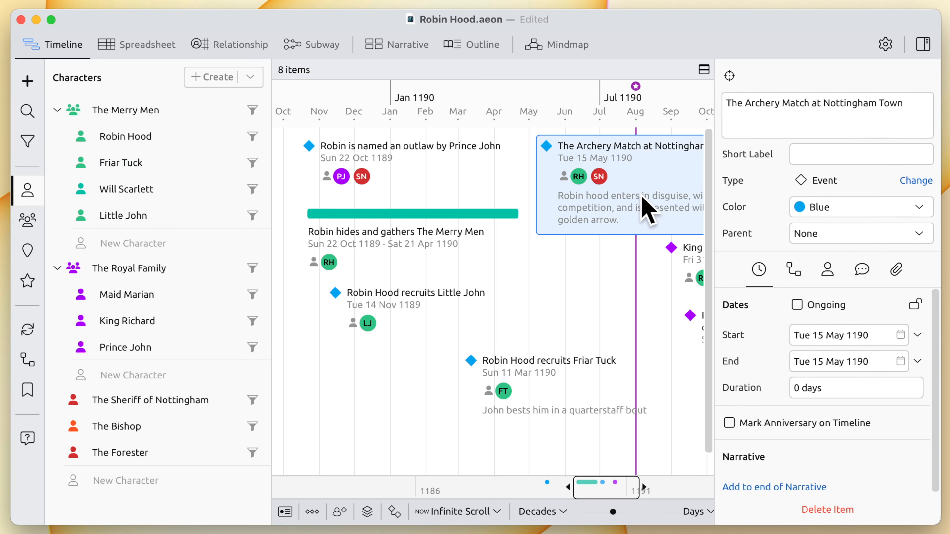
{"action": "left_click", "coordinate": [828, 273]}
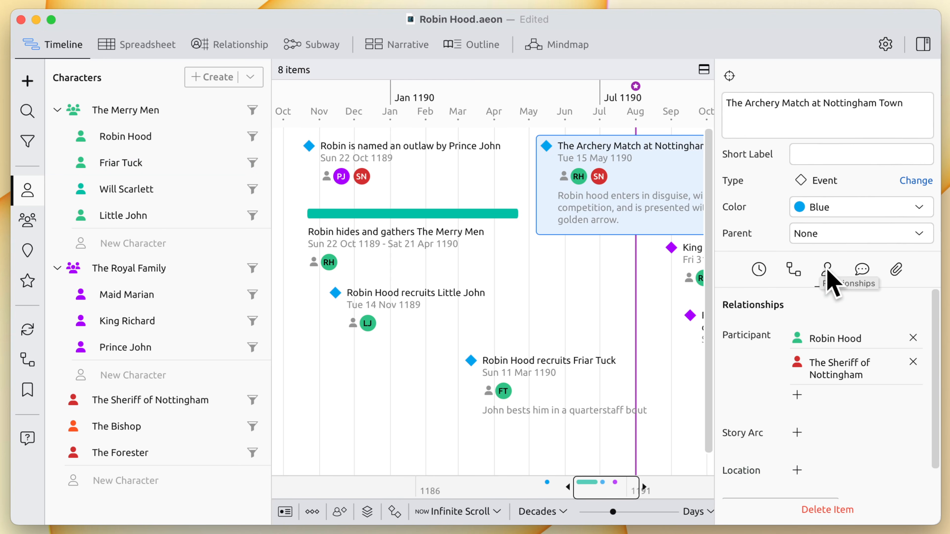
{"action": "left_click", "coordinate": [798, 395]}
{"action": "left_click", "coordinate": [795, 105]}
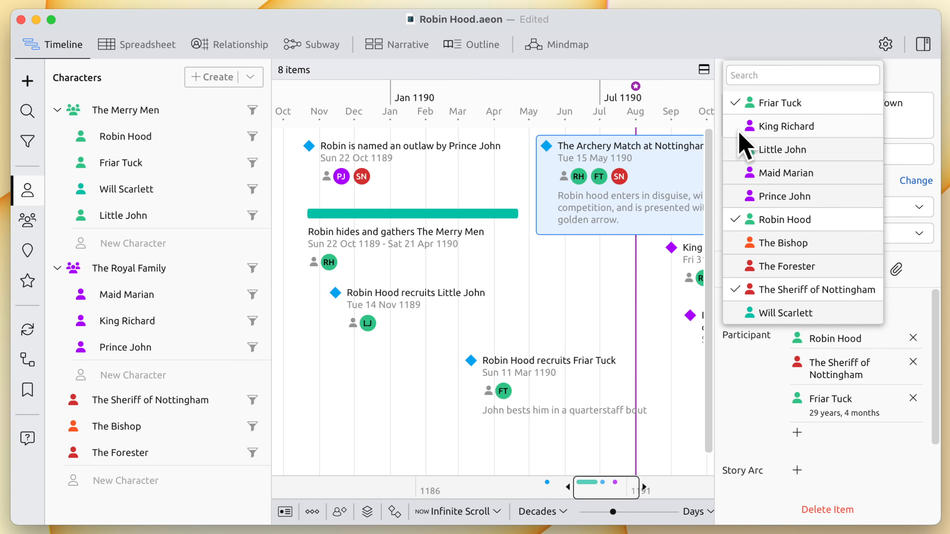
{"action": "left_click", "coordinate": [565, 287]}
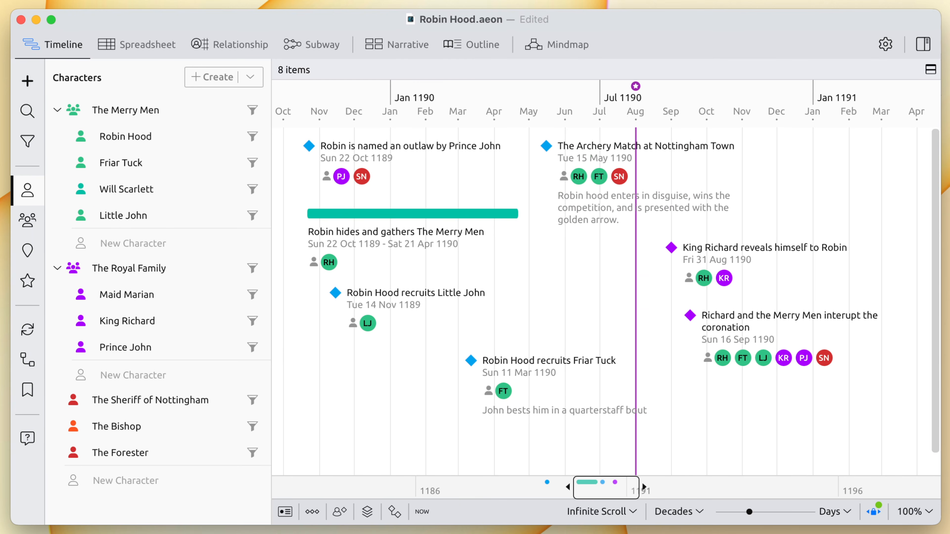
{"action": "left_click", "coordinate": [253, 162]}
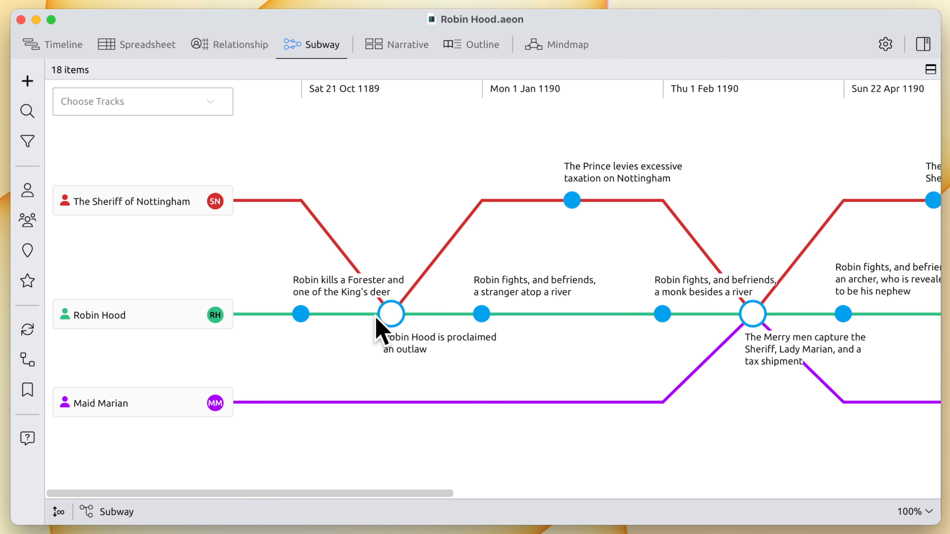
Assign a story arc to the event "Robin Hood is proclaimed an outlaw" in the subway view
{"action": "scroll", "coordinate": [389, 374], "scroll_direction": "right", "scroll_amount": 15}
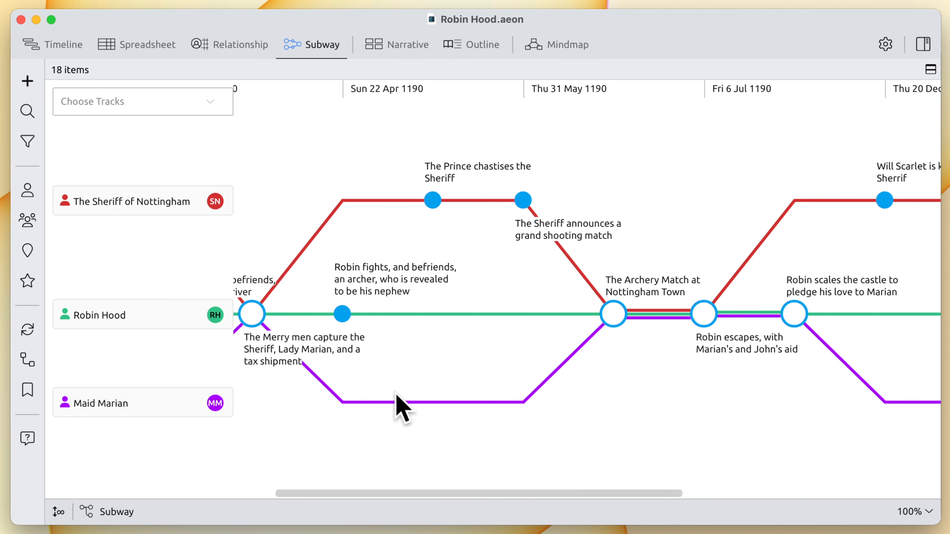
{"action": "scroll", "coordinate": [399, 403], "scroll_direction": "left", "scroll_amount": 15}
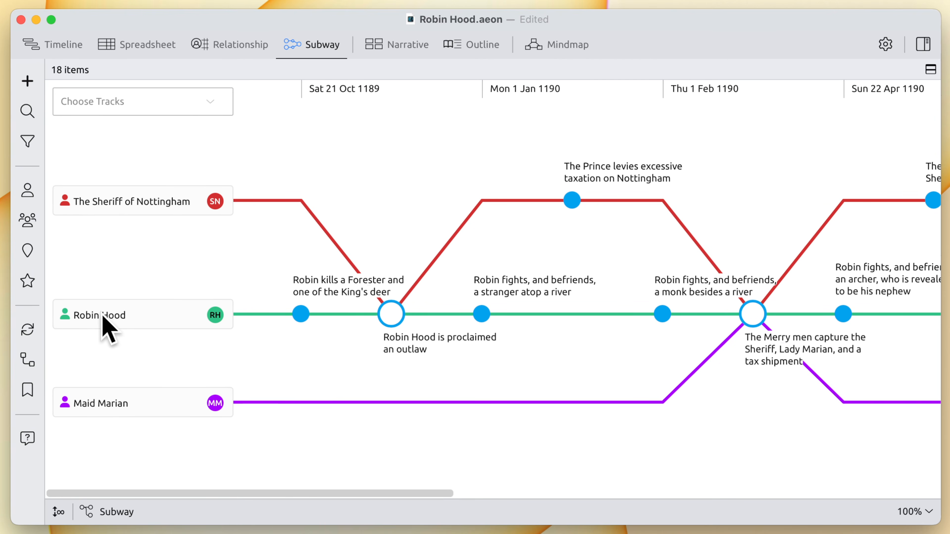
{"action": "left_click", "coordinate": [27, 281]}
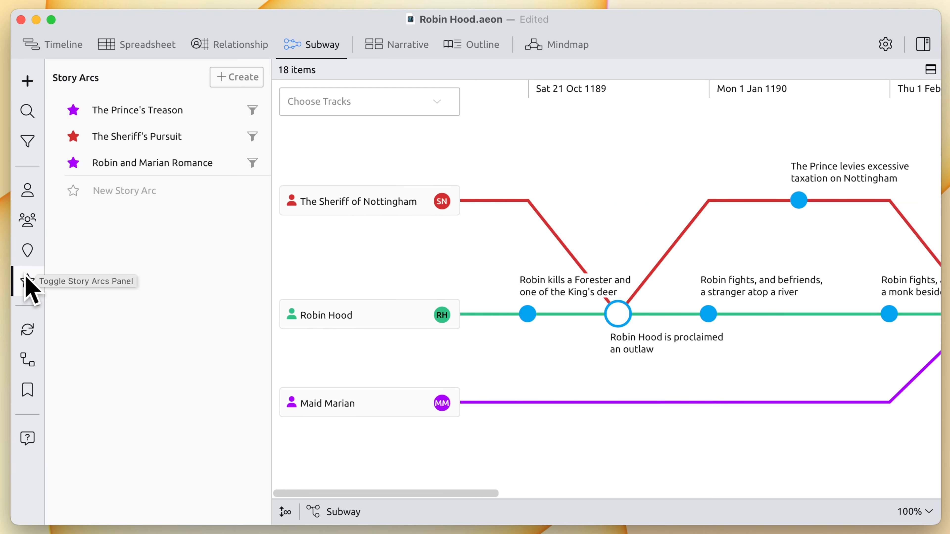
{"action": "double_click", "coordinate": [628, 348]}
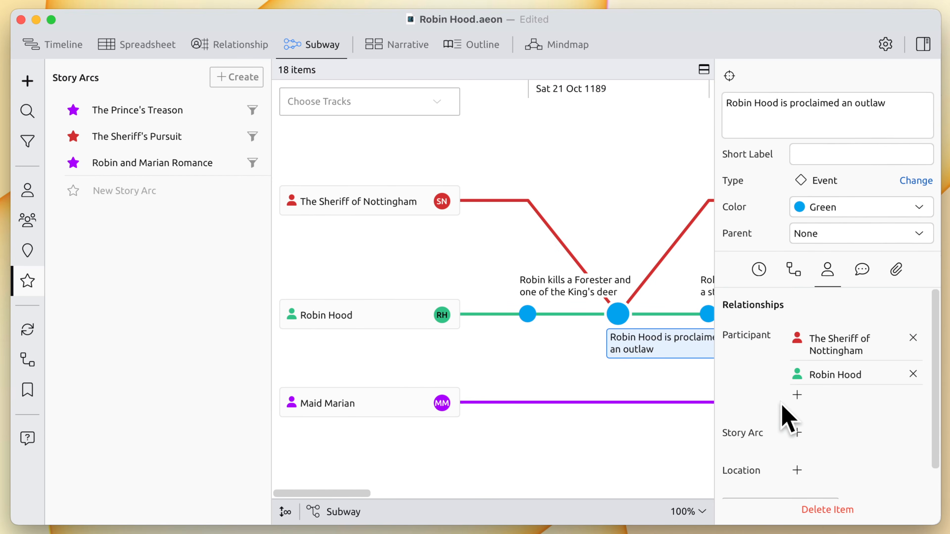
{"action": "left_click", "coordinate": [799, 434]}
{"action": "left_click", "coordinate": [808, 412]}
{"action": "left_click", "coordinate": [684, 376]}
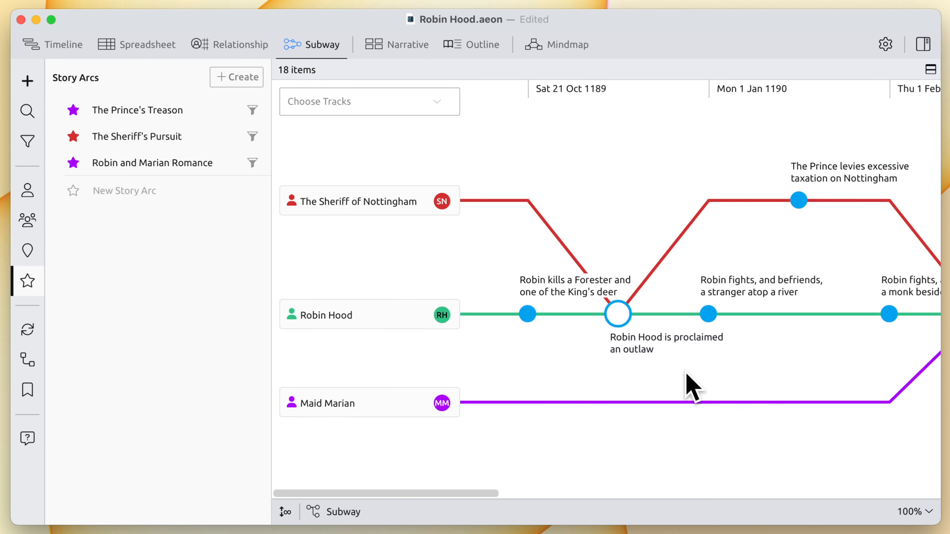
{"action": "scroll", "coordinate": [686, 375], "scroll_direction": "right", "scroll_amount": 5}
{"action": "scroll", "coordinate": [687, 378], "scroll_direction": "right", "scroll_amount": 10}
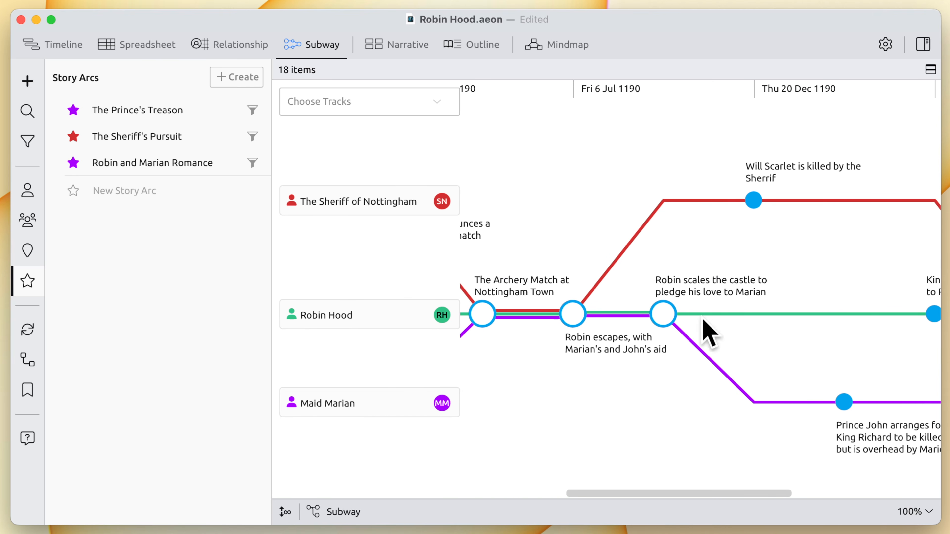
Assign the Robin and Marian Romance story arc to the event "Robin scales the castle to pledge his love to Marian"
{"action": "double_click", "coordinate": [724, 281]}
{"action": "left_click", "coordinate": [798, 421]}
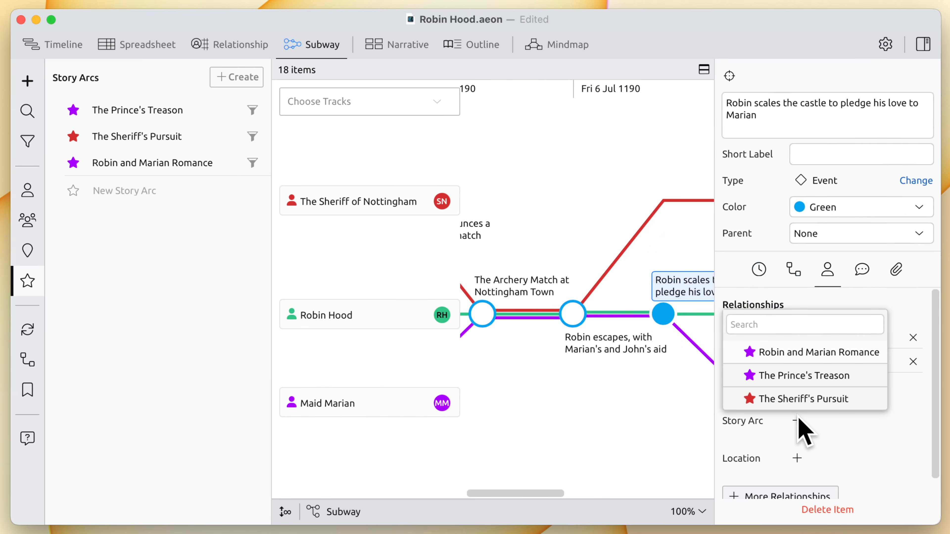
{"action": "left_click", "coordinate": [809, 354]}
{"action": "left_click", "coordinate": [677, 400]}
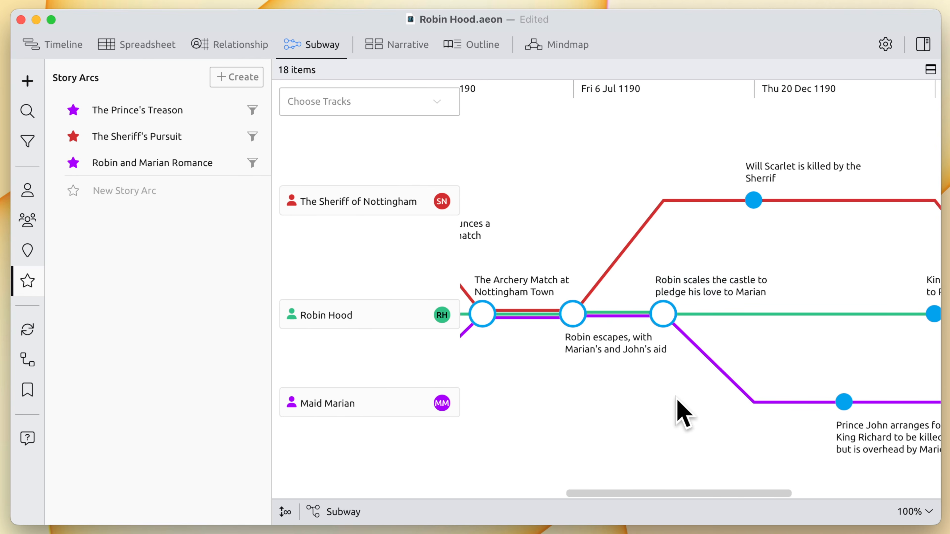
Replace the character tracks in the subway view with tracks for all story arcs and look along them
{"action": "scroll", "coordinate": [678, 400], "scroll_direction": "left", "scroll_amount": 15}
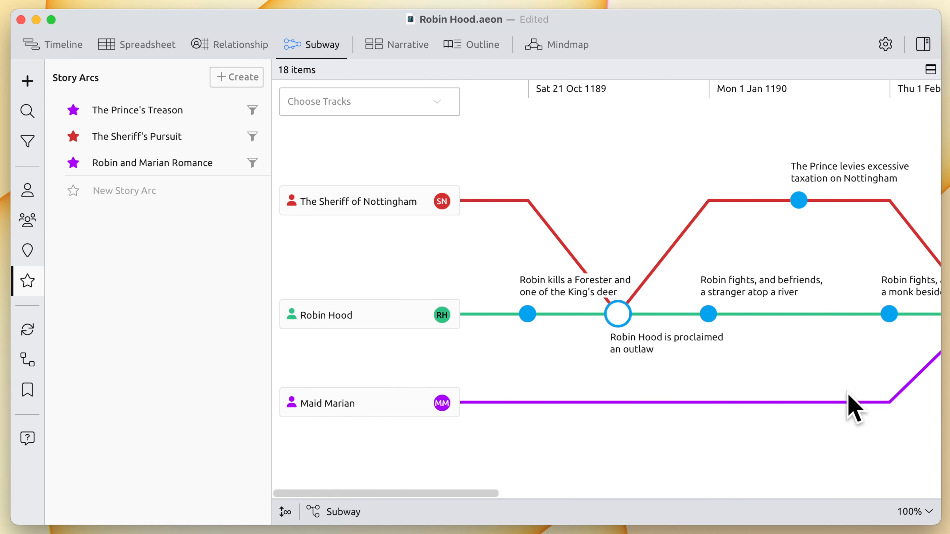
{"action": "left_click", "coordinate": [389, 113]}
{"action": "left_click", "coordinate": [309, 136]}
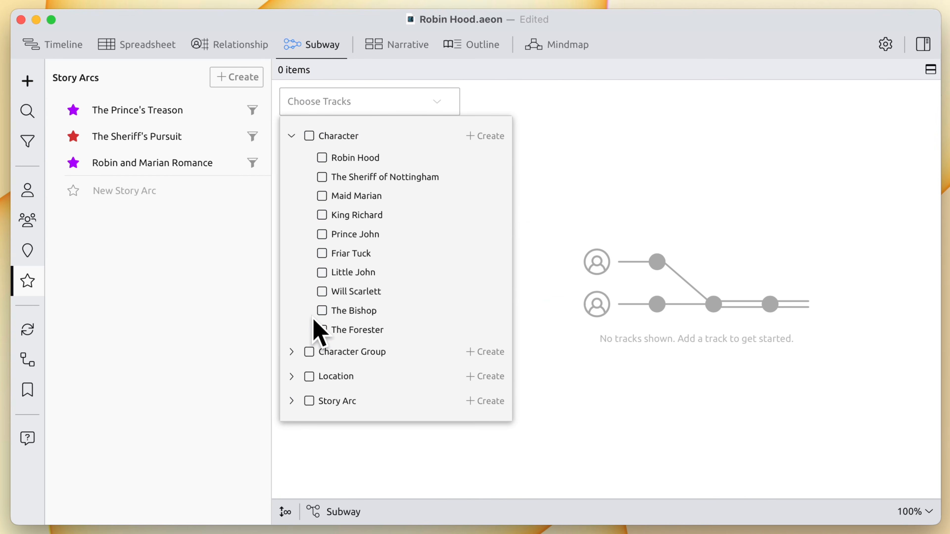
{"action": "left_click", "coordinate": [309, 401]}
{"action": "left_click", "coordinate": [356, 457]}
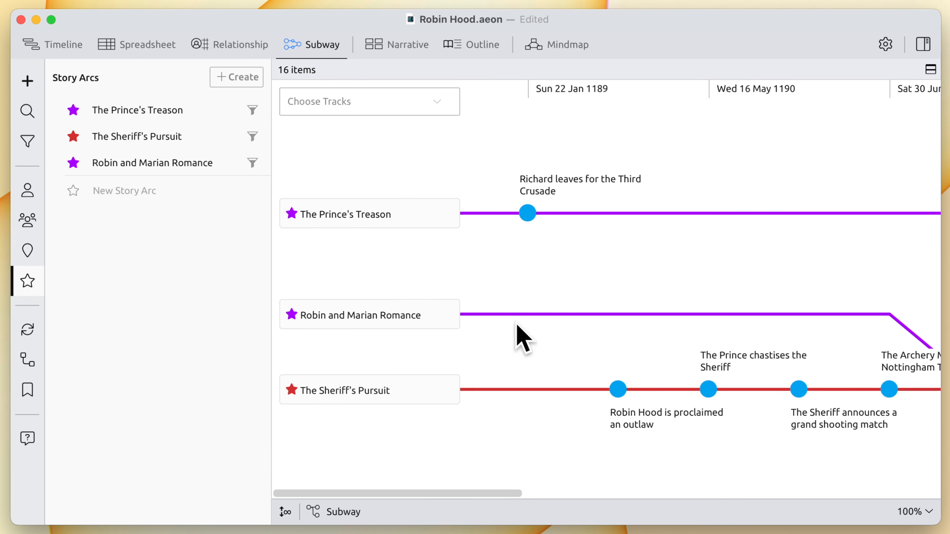
{"action": "scroll", "coordinate": [732, 253], "scroll_direction": "right", "scroll_amount": 15}
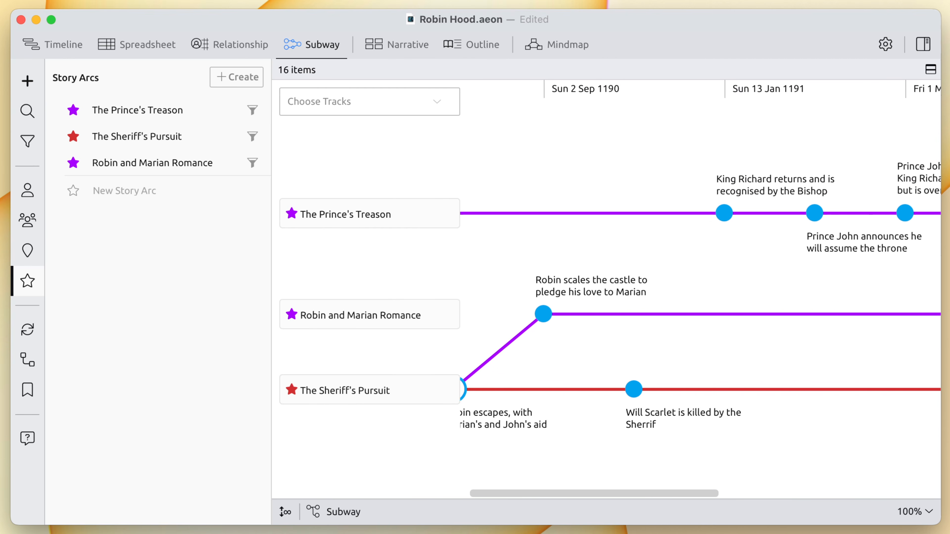
{"action": "scroll", "coordinate": [732, 253], "scroll_direction": "right", "scroll_amount": 10}
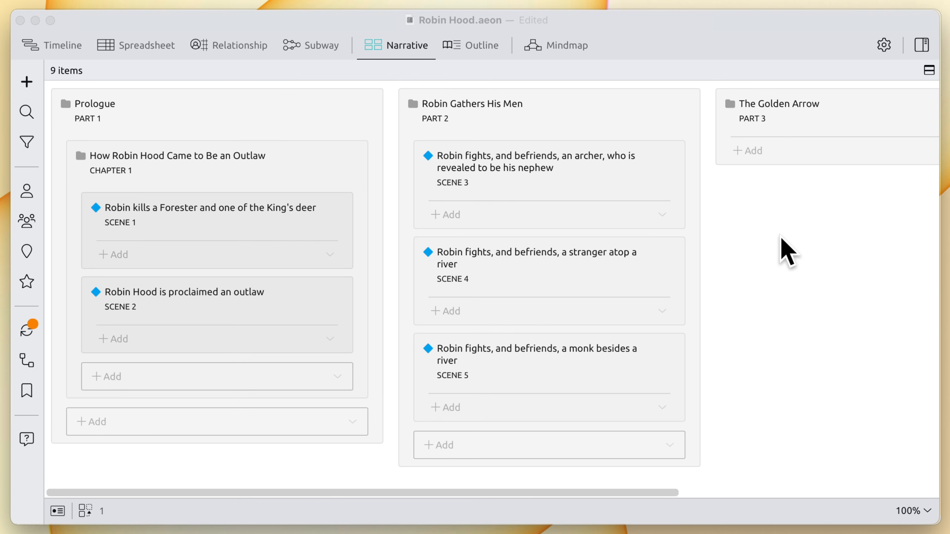
Add the existing event "The Sheriff announces a grand shooting match" to The Golden Arrow in the narrative
{"action": "scroll", "coordinate": [759, 224], "scroll_direction": "right", "scroll_amount": 5}
{"action": "left_click", "coordinate": [700, 167]}
{"action": "left_click", "coordinate": [697, 151]}
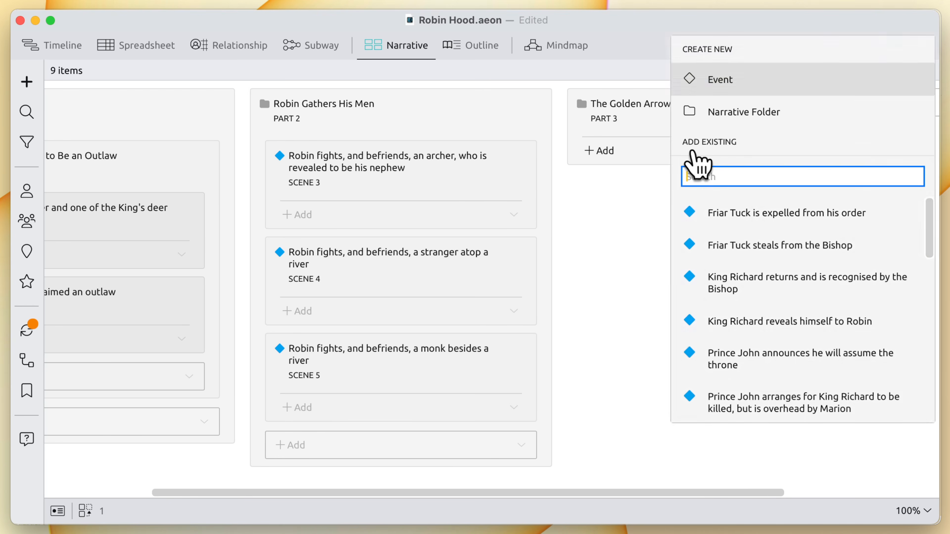
{"action": "type", "text": "shoot"}
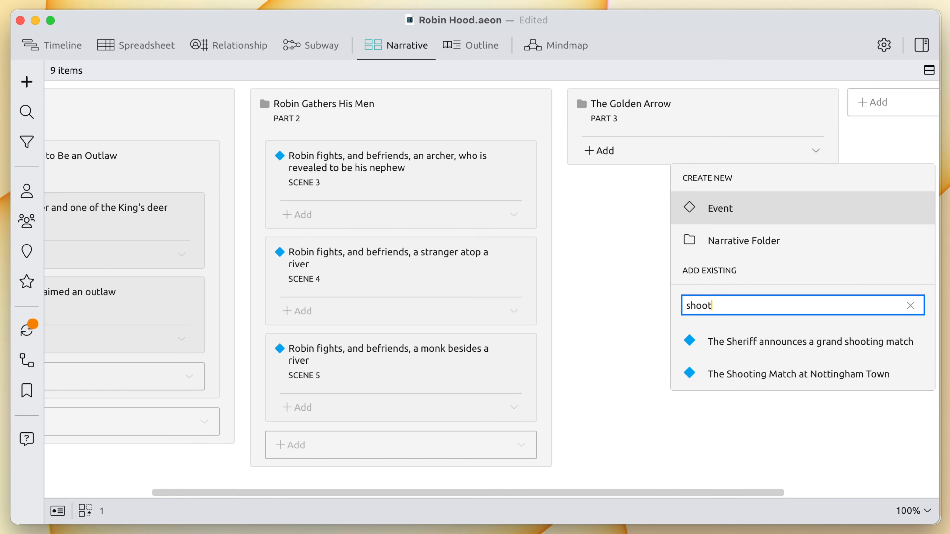
{"action": "left_click", "coordinate": [778, 345]}
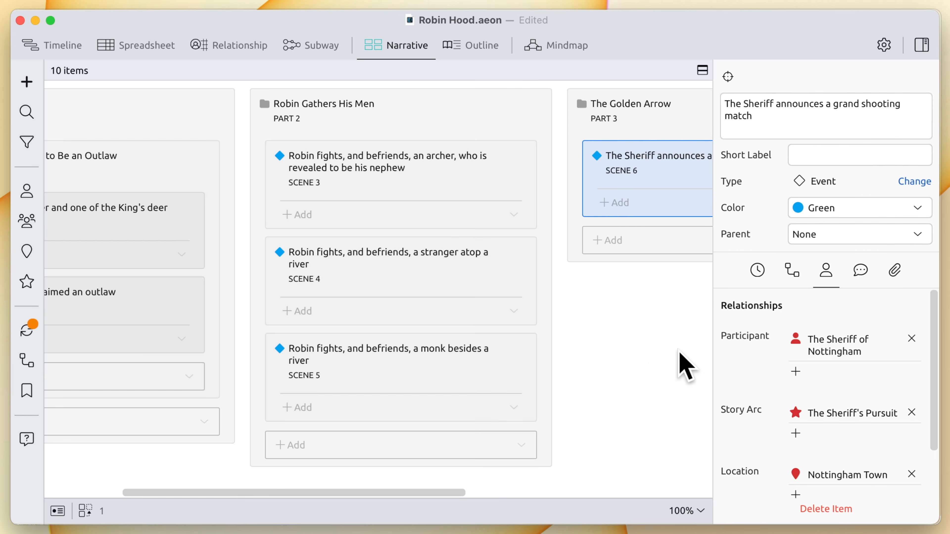
{"action": "left_click", "coordinate": [653, 376]}
Reorder the scenes in Robin Gathers His Men so the monk comes first, the stranger second and the archer last
{"action": "left_click_drag", "start_coordinate": [399, 390], "coordinate": [410, 262]}
{"action": "left_click_drag", "start_coordinate": [389, 165], "coordinate": [380, 430]}
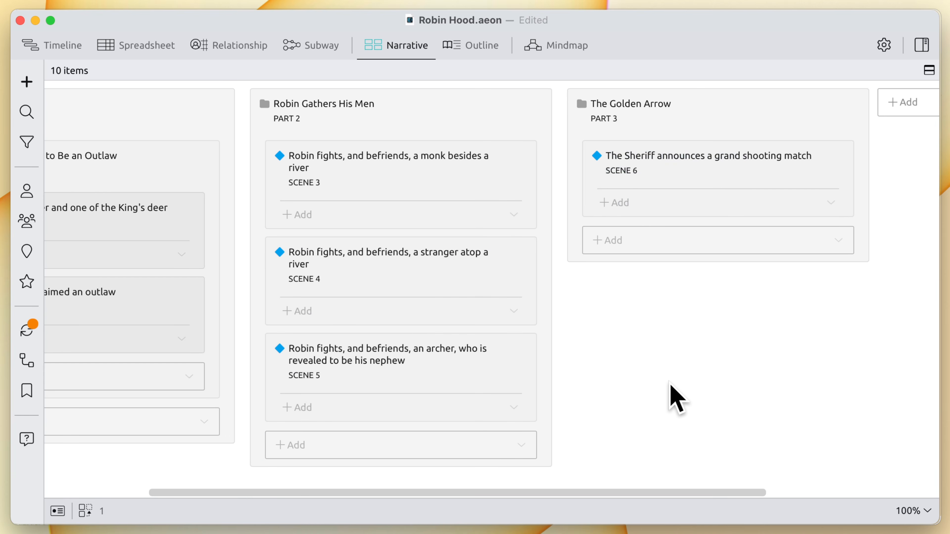
Show the narrative's out-of-sync items and open the sync settings
{"action": "left_click", "coordinate": [27, 329]}
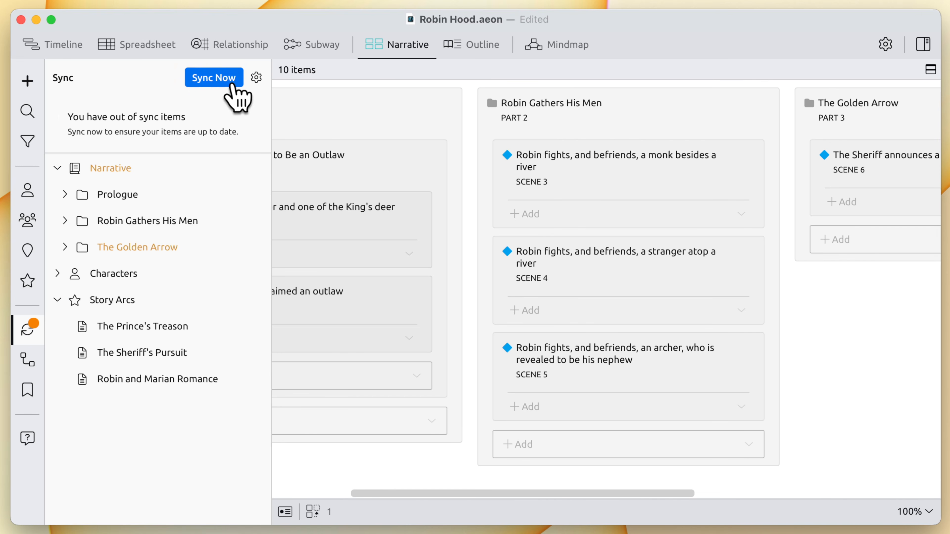
{"action": "left_click", "coordinate": [256, 77]}
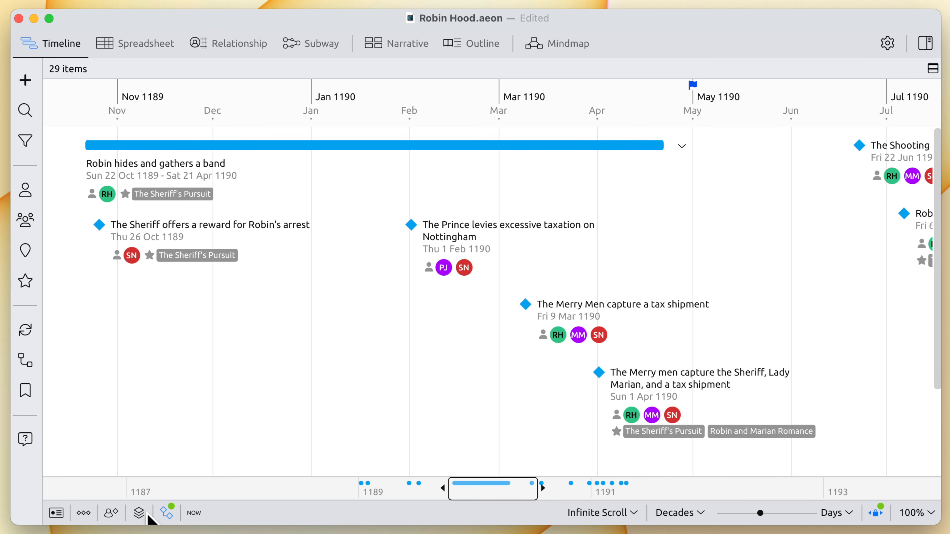
Group the timeline items by Story Arc and look along the grouped events
{"action": "left_click", "coordinate": [139, 512]}
{"action": "left_click", "coordinate": [163, 483]}
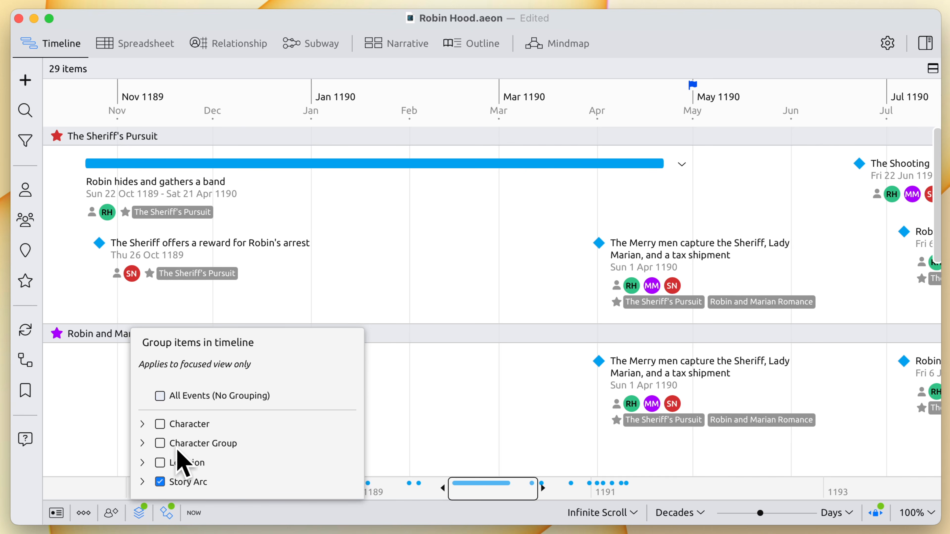
{"action": "left_click", "coordinate": [332, 278]}
{"action": "scroll", "coordinate": [338, 292], "scroll_direction": "right", "scroll_amount": 10}
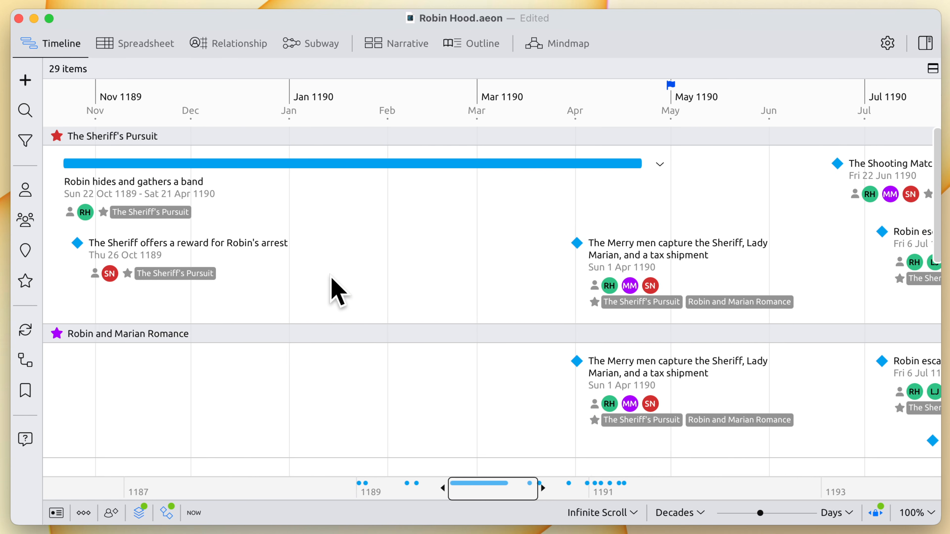
{"action": "scroll", "coordinate": [492, 288], "scroll_direction": "right", "scroll_amount": 5}
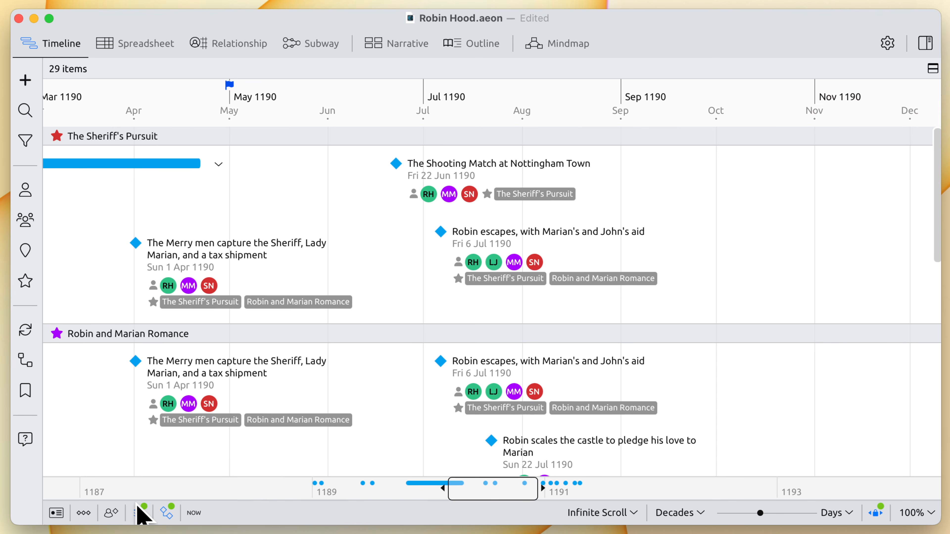
Remove the Story Arc grouping from the timeline
{"action": "left_click", "coordinate": [138, 512]}
{"action": "left_click", "coordinate": [160, 482]}
{"action": "left_click", "coordinate": [247, 247]}
Expand the event "Robin hides and gathers a band" to show its child events
{"action": "scroll", "coordinate": [247, 247], "scroll_direction": "left", "scroll_amount": 8}
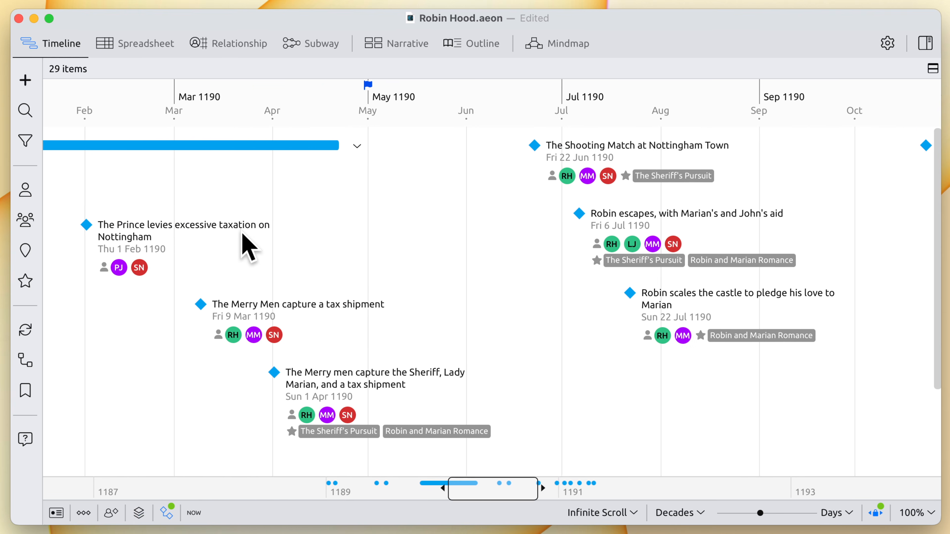
{"action": "scroll", "coordinate": [488, 289], "scroll_direction": "left", "scroll_amount": 4}
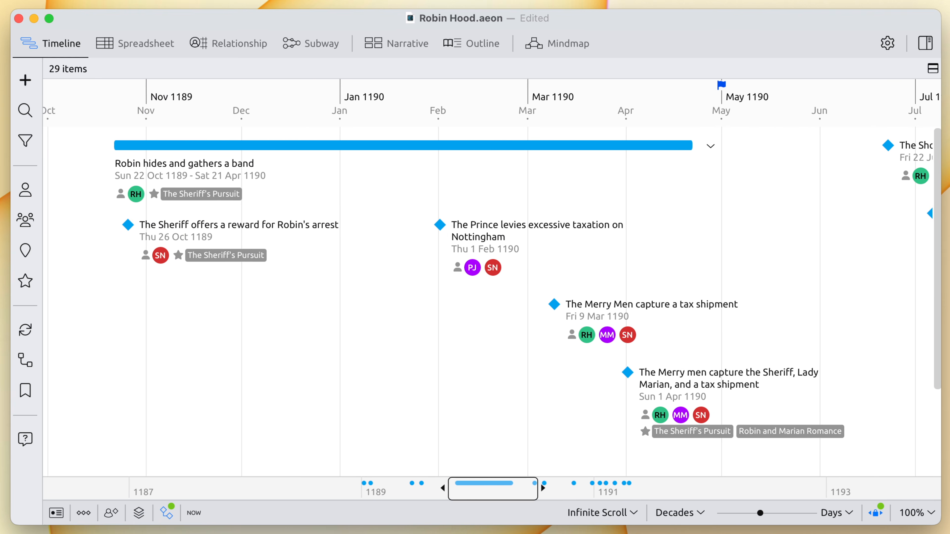
{"action": "left_click", "coordinate": [711, 146]}
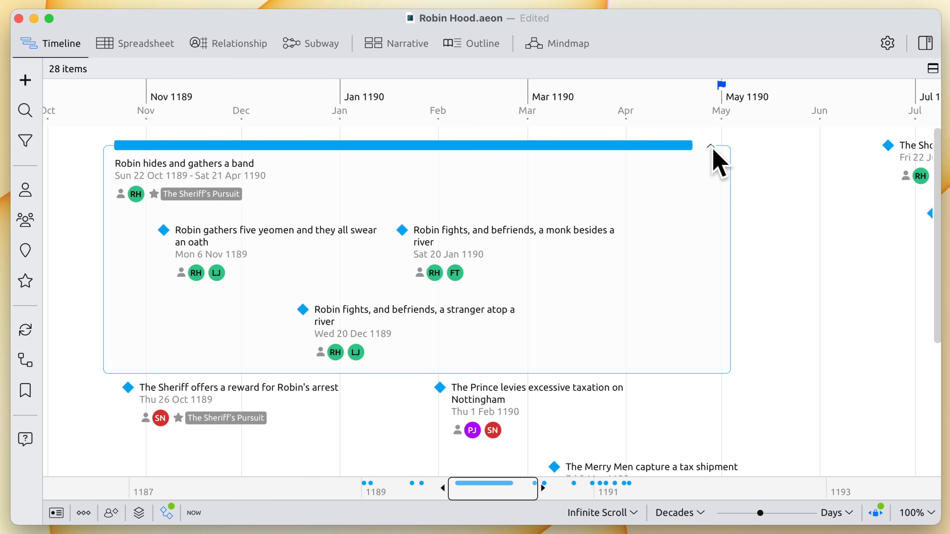
Constrain the start of "Robin fights, and befriends, a stranger atop a river" to before the start of the monk event
{"action": "left_click", "coordinate": [374, 322]}
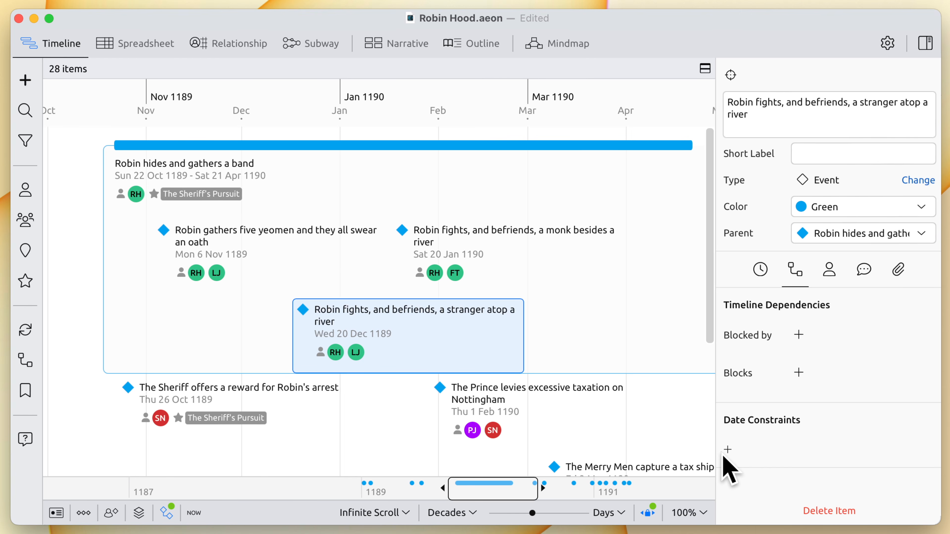
{"action": "left_click", "coordinate": [728, 450]}
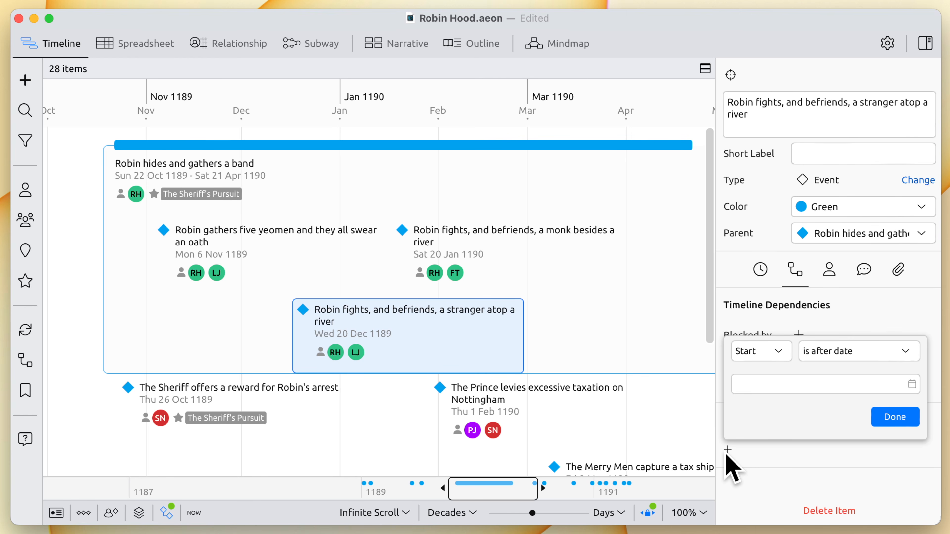
{"action": "left_click", "coordinate": [826, 351]}
{"action": "left_click", "coordinate": [849, 238]}
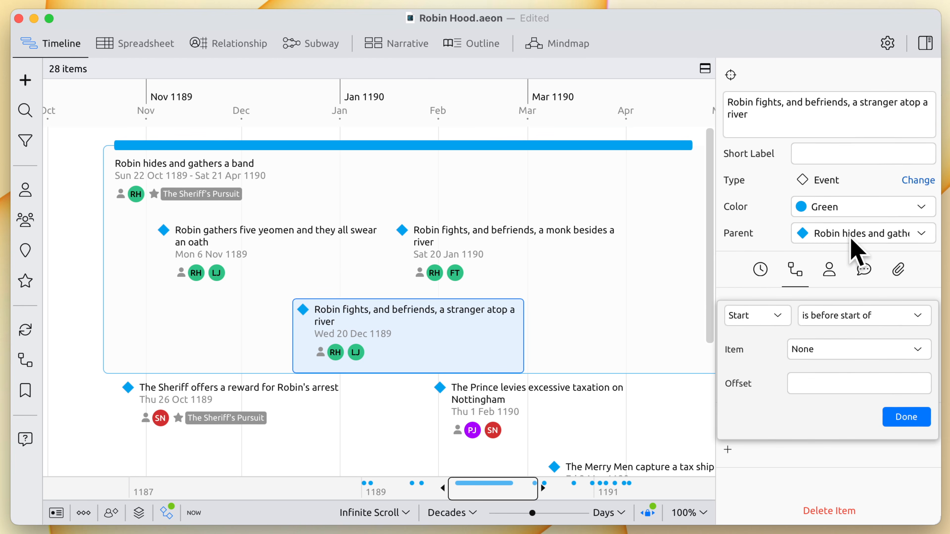
{"action": "left_click", "coordinate": [837, 351]}
{"action": "type", "text": "monk"}
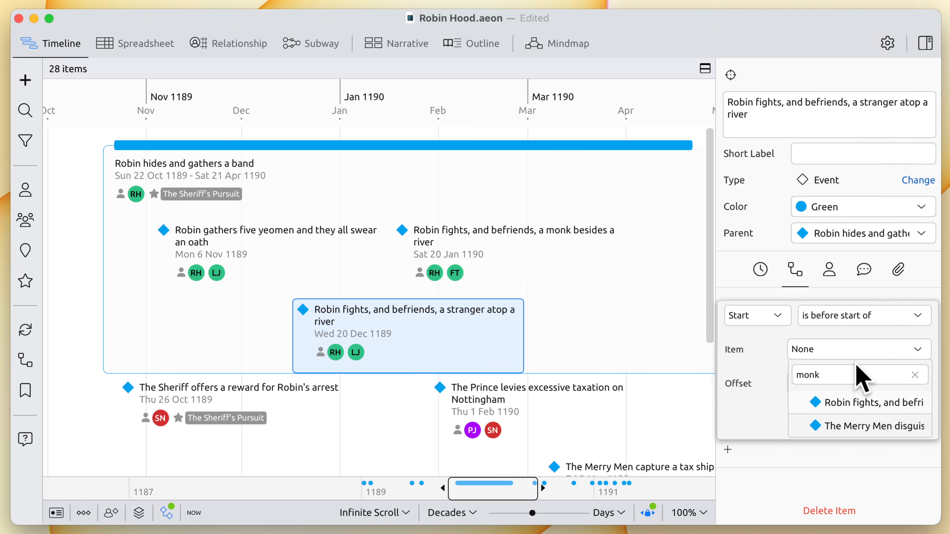
{"action": "left_click", "coordinate": [863, 402]}
Set the date constraint's offset to -1 months and save the constraint
{"action": "left_click", "coordinate": [840, 386]}
{"action": "type", "text": "-"}
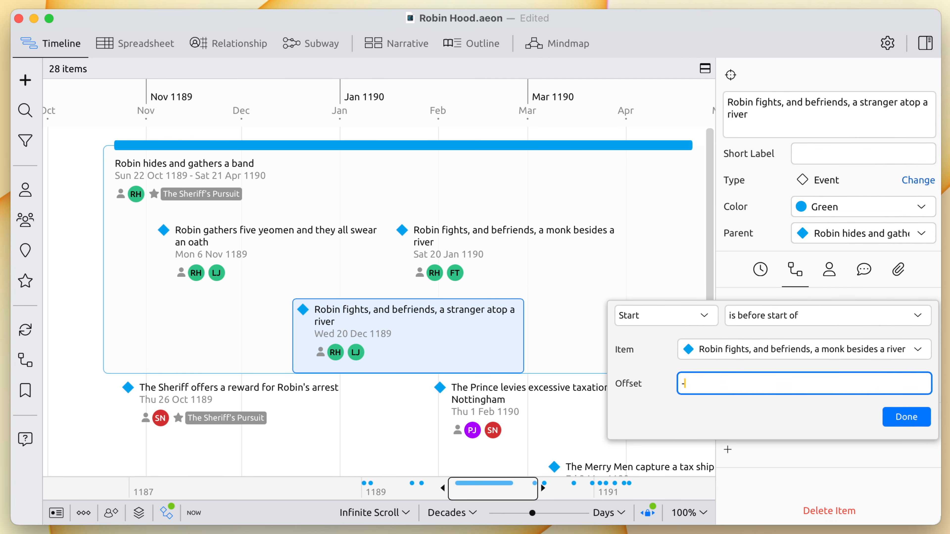
{"action": "type", "text": "1 months"}
{"action": "key", "text": "Return"}
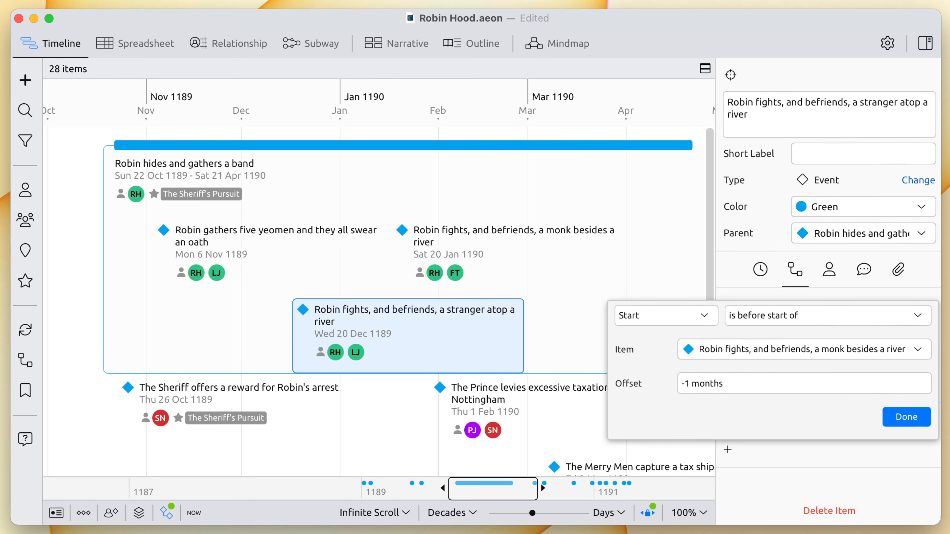
{"action": "left_click", "coordinate": [900, 419]}
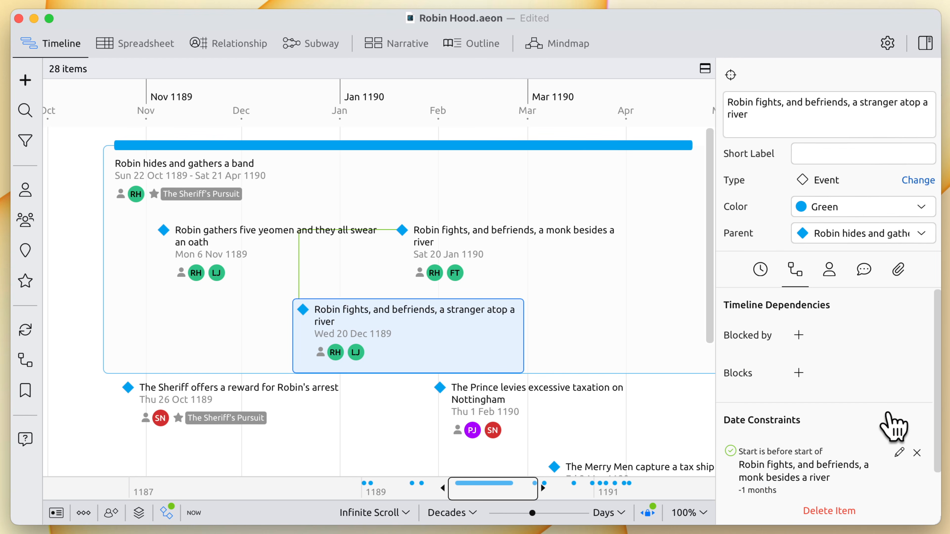
Reposition "Robin fights, and befriends, a stranger atop a river" closer to the monk event's date on the timeline
{"action": "left_click", "coordinate": [689, 410]}
{"action": "left_click_drag", "start_coordinate": [404, 305], "coordinate": [486, 316]}
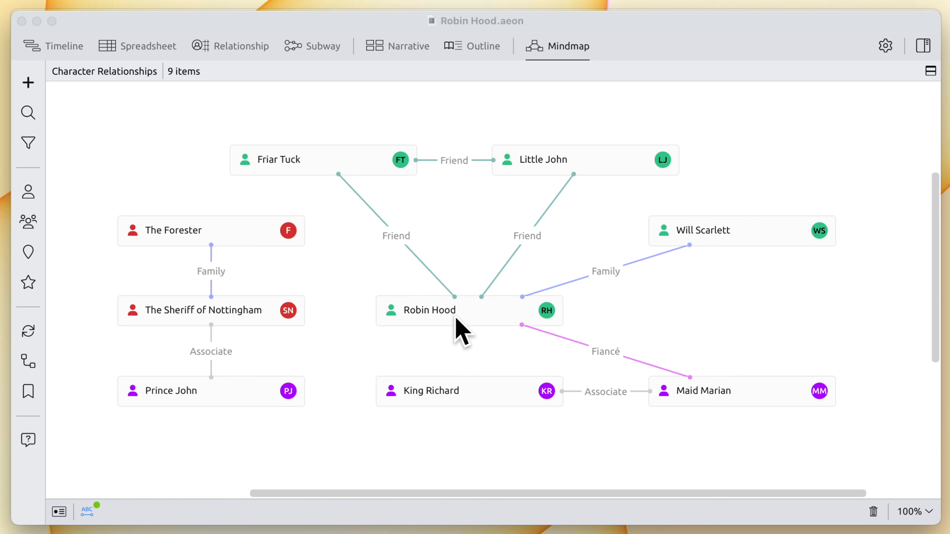
Connect Robin Hood to The Sheriff of Nottingham as Rival and King Richard to Prince John as Sibling in the mindmap
{"action": "left_click", "coordinate": [466, 332]}
{"action": "left_click_drag", "start_coordinate": [467, 329], "coordinate": [293, 327]}
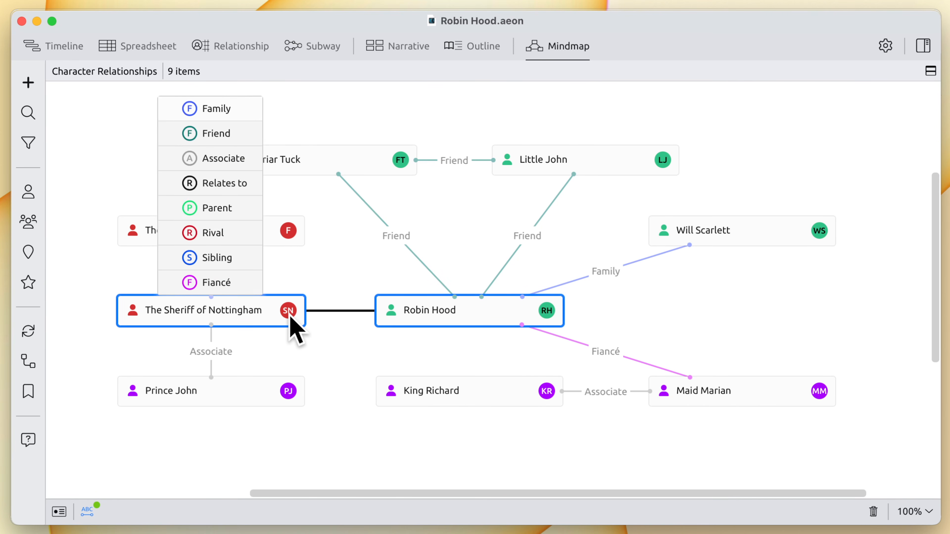
{"action": "left_click", "coordinate": [224, 235]}
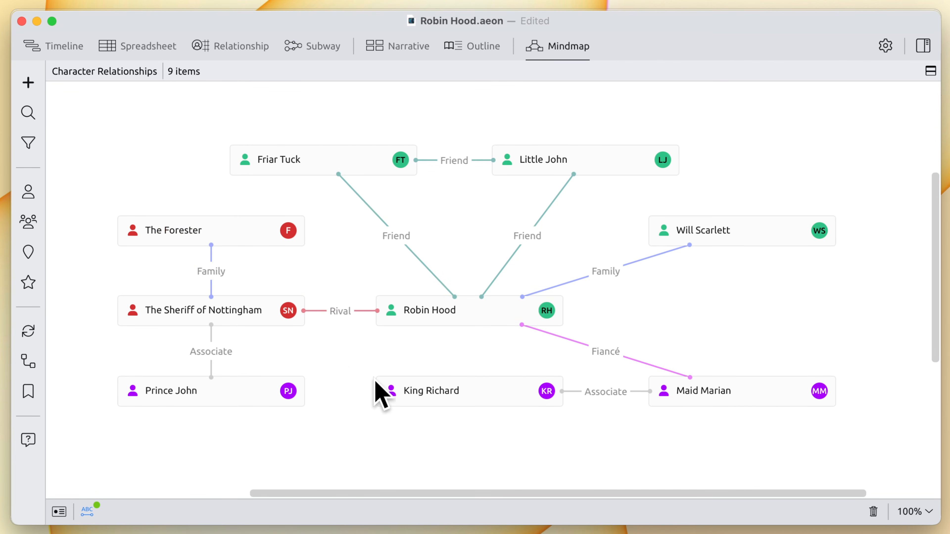
{"action": "left_click_drag", "start_coordinate": [469, 411], "coordinate": [272, 398]}
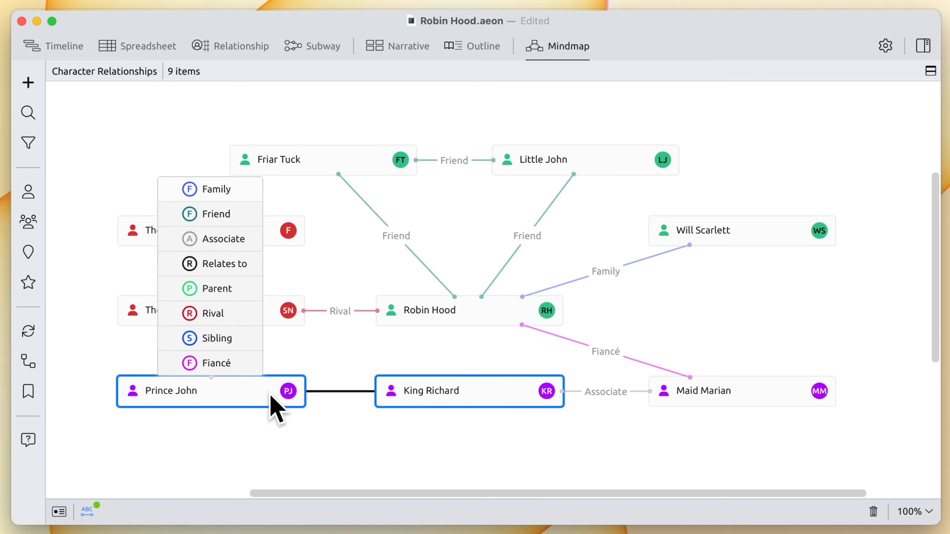
{"action": "left_click", "coordinate": [234, 336]}
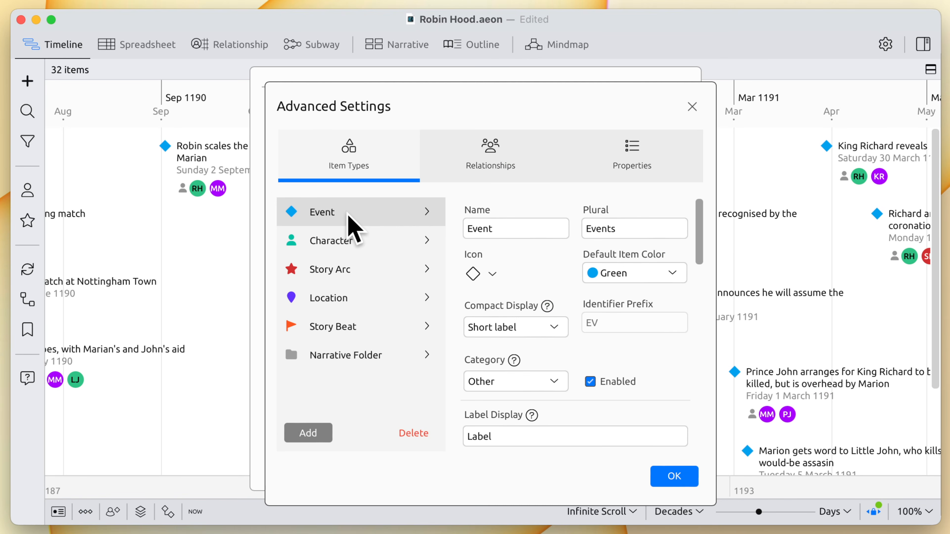
Review the item types, enable Location and Story Beat, and save the advanced settings
{"action": "left_click", "coordinate": [351, 250]}
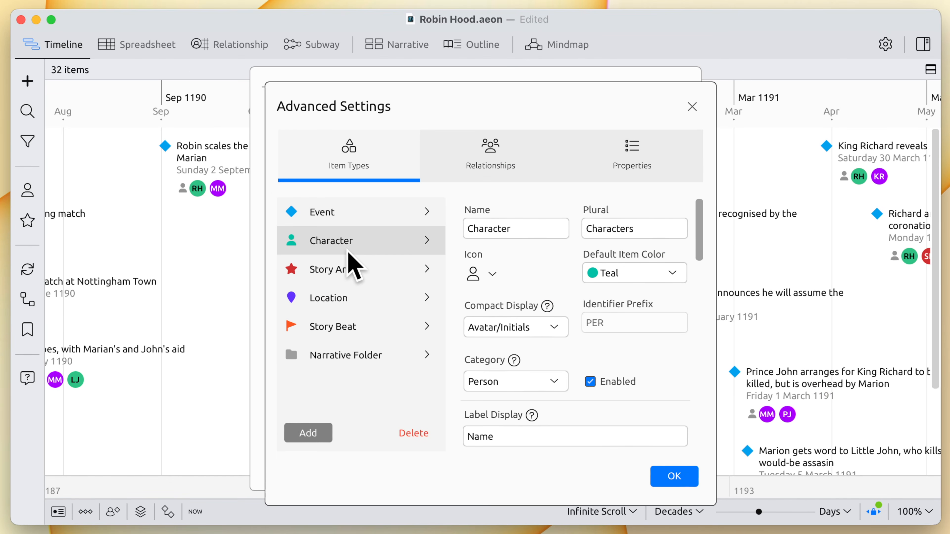
{"action": "left_click", "coordinate": [351, 277]}
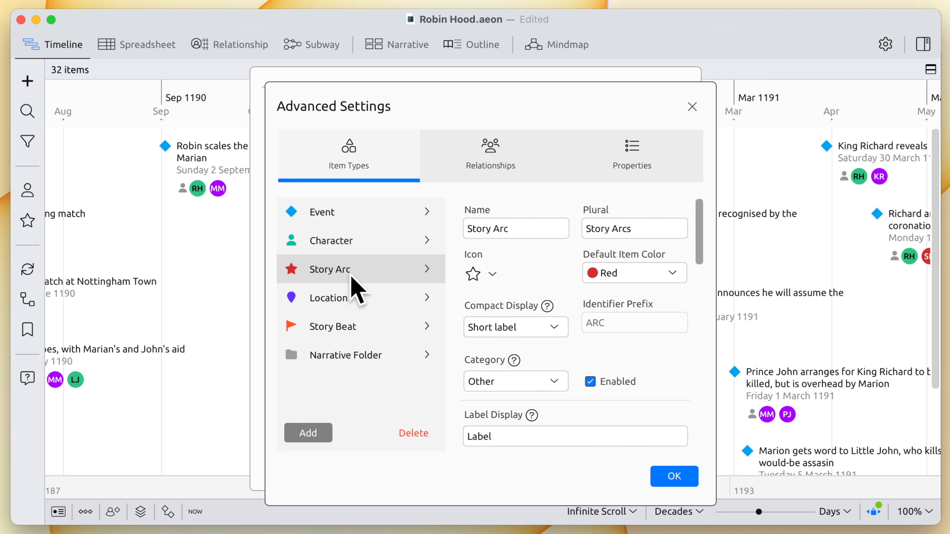
{"action": "left_click", "coordinate": [351, 307]}
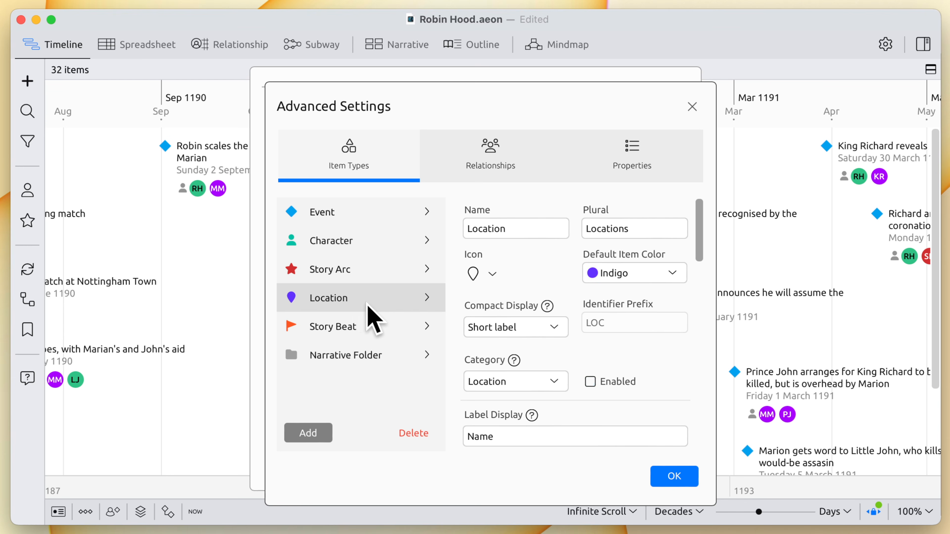
{"action": "left_click", "coordinate": [591, 382]}
{"action": "left_click", "coordinate": [364, 326]}
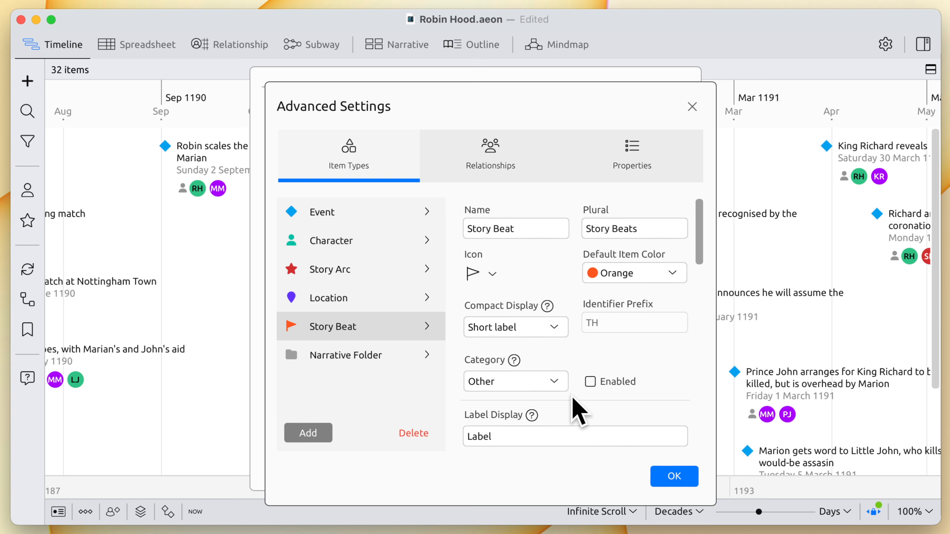
{"action": "left_click", "coordinate": [595, 380]}
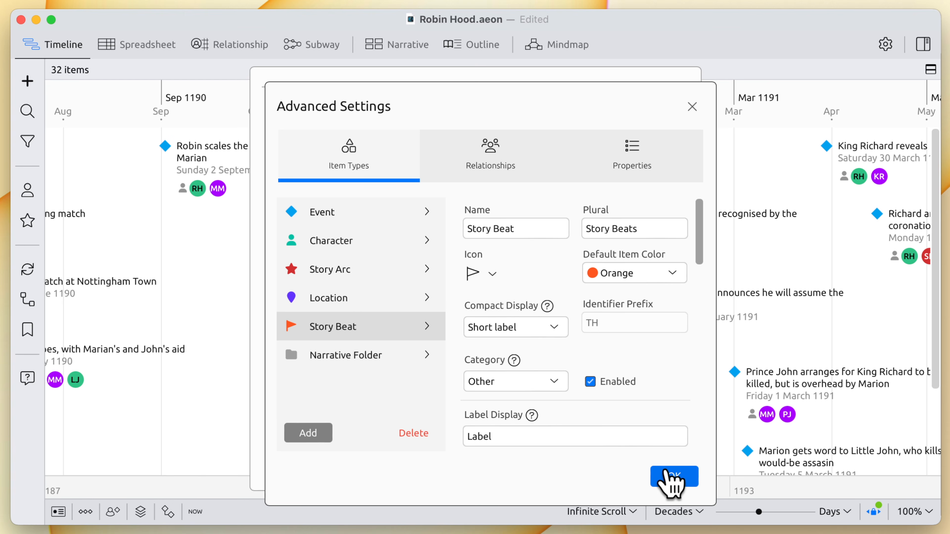
{"action": "left_click", "coordinate": [672, 481]}
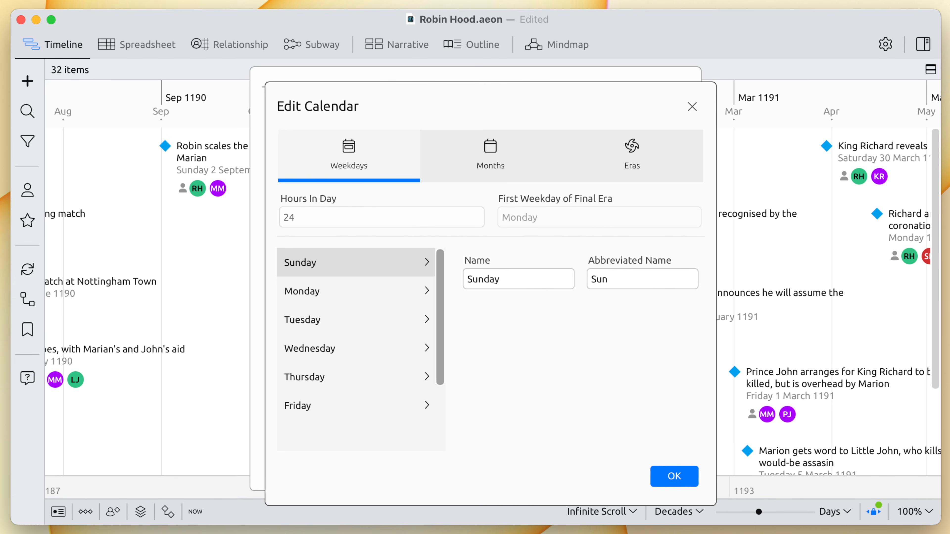
Look through the calendar's month and era definitions and the available calendar styles
{"action": "left_click", "coordinate": [488, 165]}
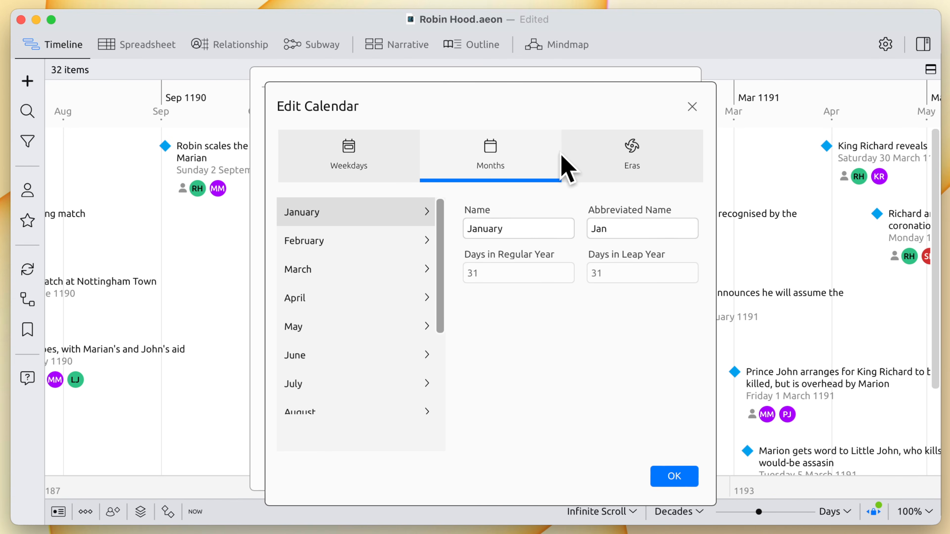
{"action": "left_click", "coordinate": [622, 165]}
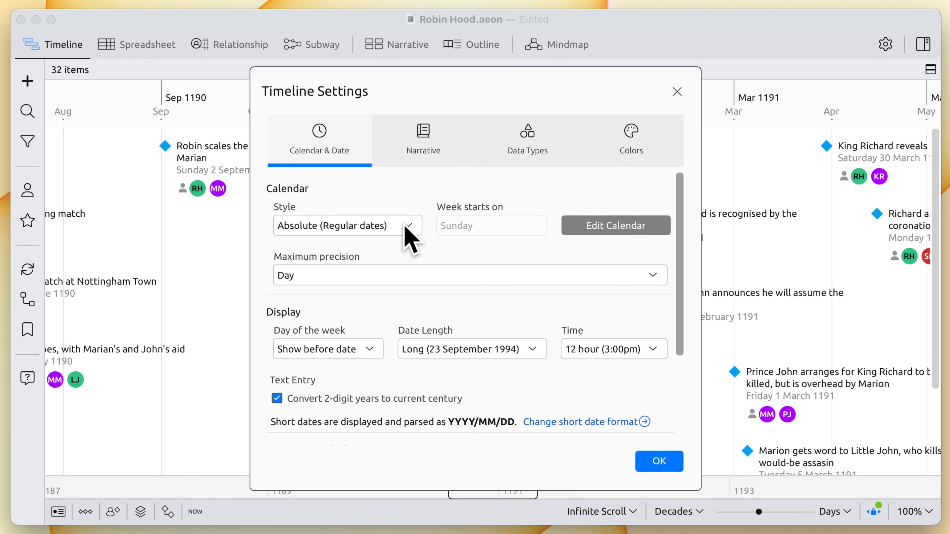
{"action": "left_click", "coordinate": [407, 227]}
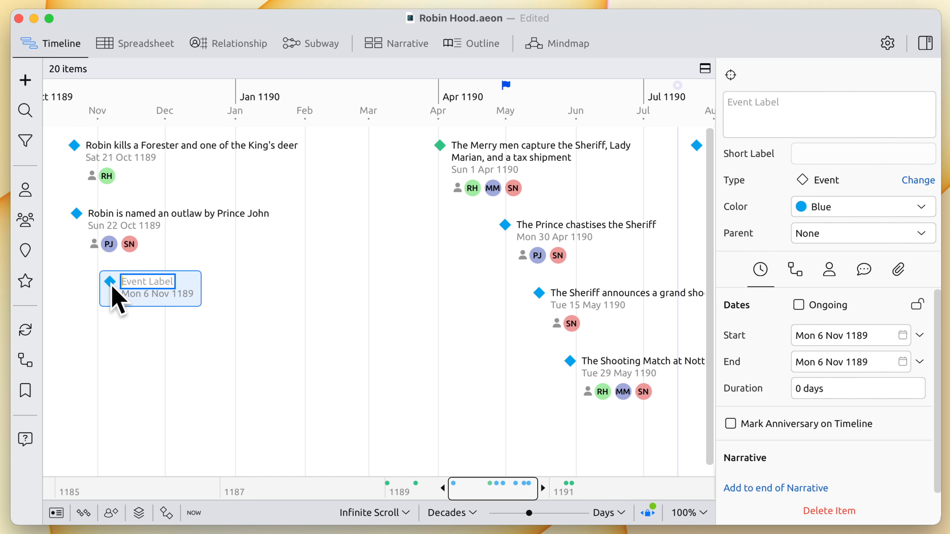
Label the new event on 6 Nov 1189 "Robin Hood gathers his Merry Men"
{"action": "type", "text": "Robin Hood"}
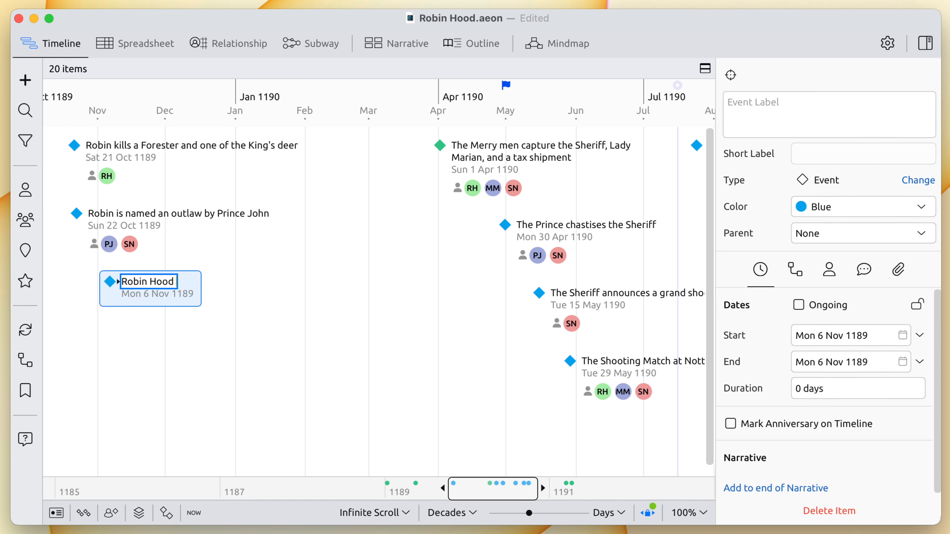
{"action": "type", "text": " gathers his Me"}
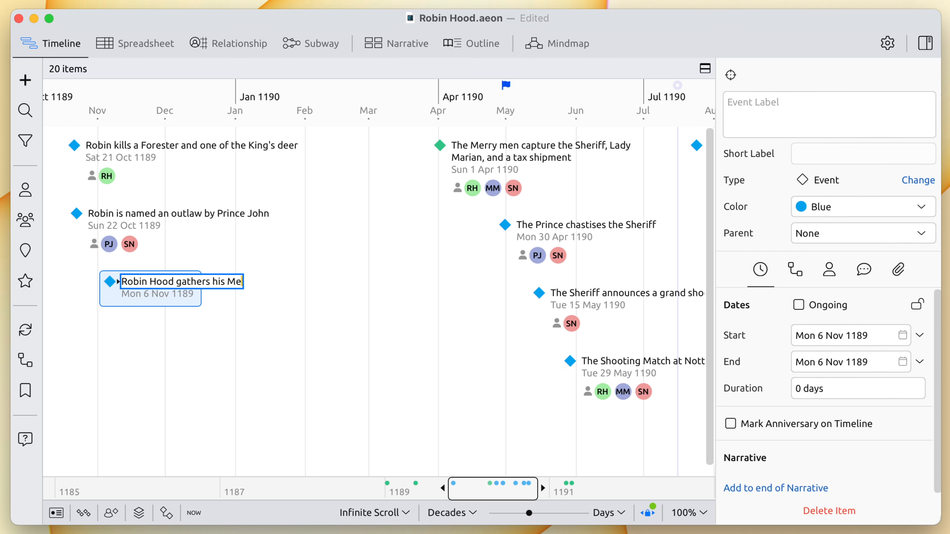
{"action": "type", "text": "rry Men"}
{"action": "key", "text": "Return"}
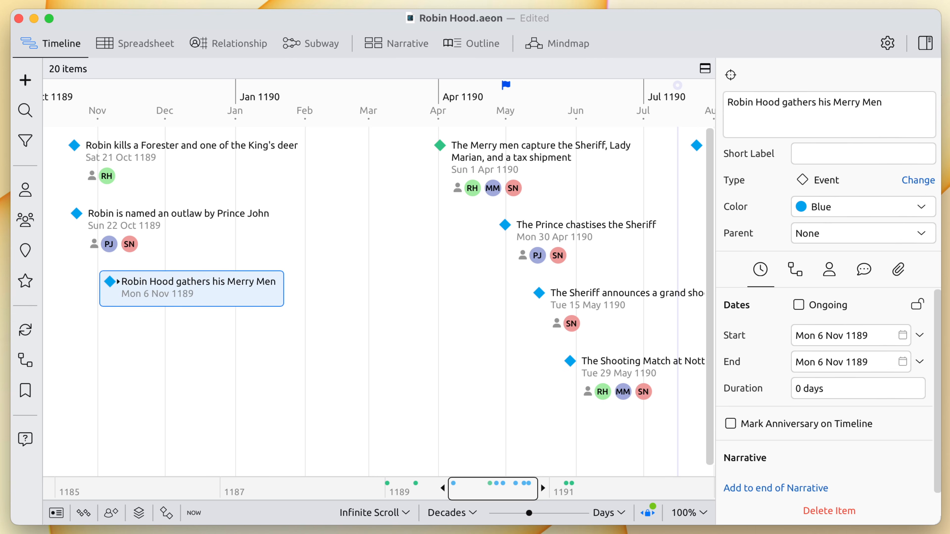
{"action": "left_click", "coordinate": [133, 354]}
Extend "Robin Hood gathers his Merry Men" to end on 29 Jan 1190 and set its colour to Green
{"action": "left_click_drag", "start_coordinate": [117, 283], "coordinate": [314, 293]}
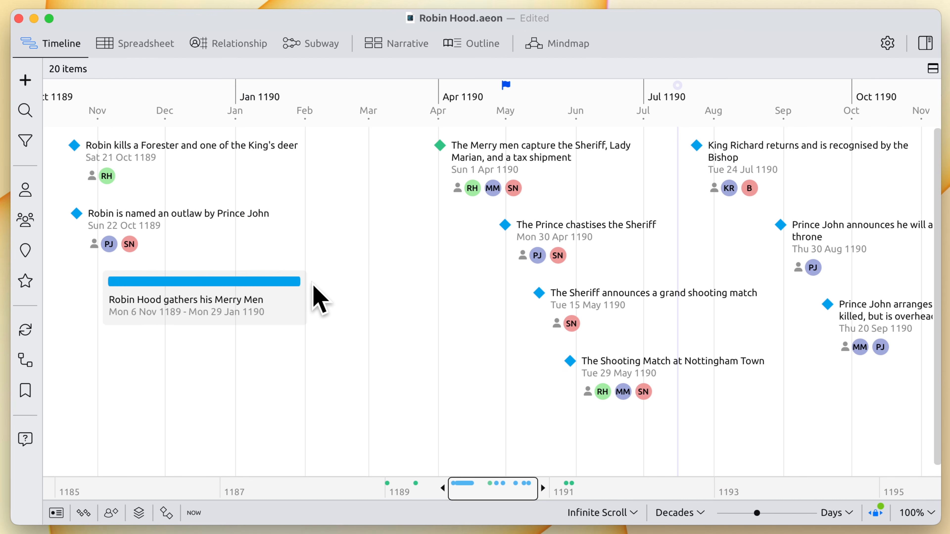
{"action": "left_click", "coordinate": [287, 298]}
{"action": "left_click", "coordinate": [818, 208]}
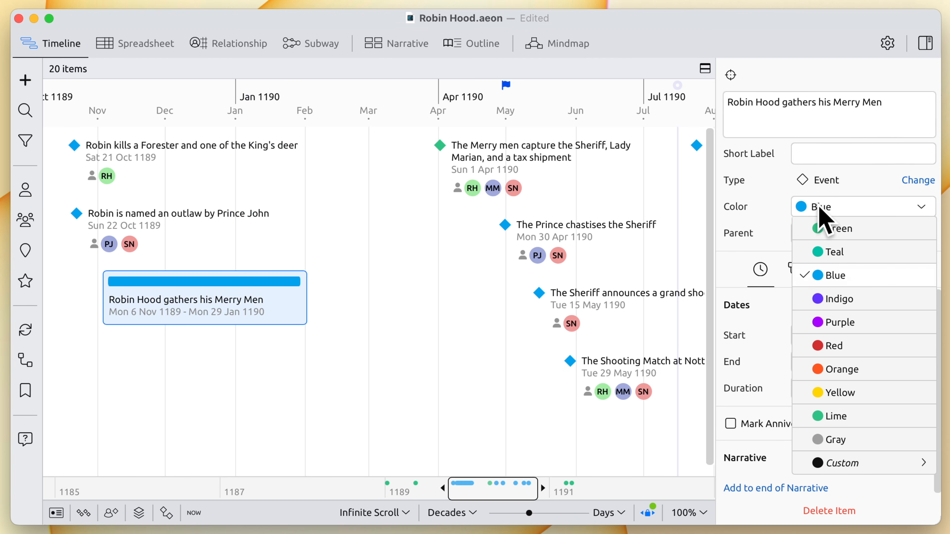
{"action": "left_click", "coordinate": [822, 229]}
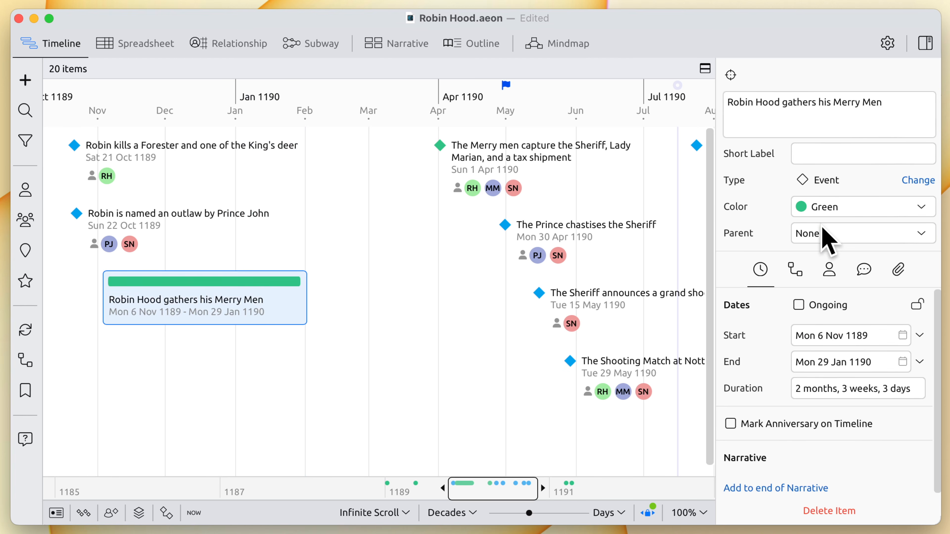
{"action": "left_click", "coordinate": [418, 324]}
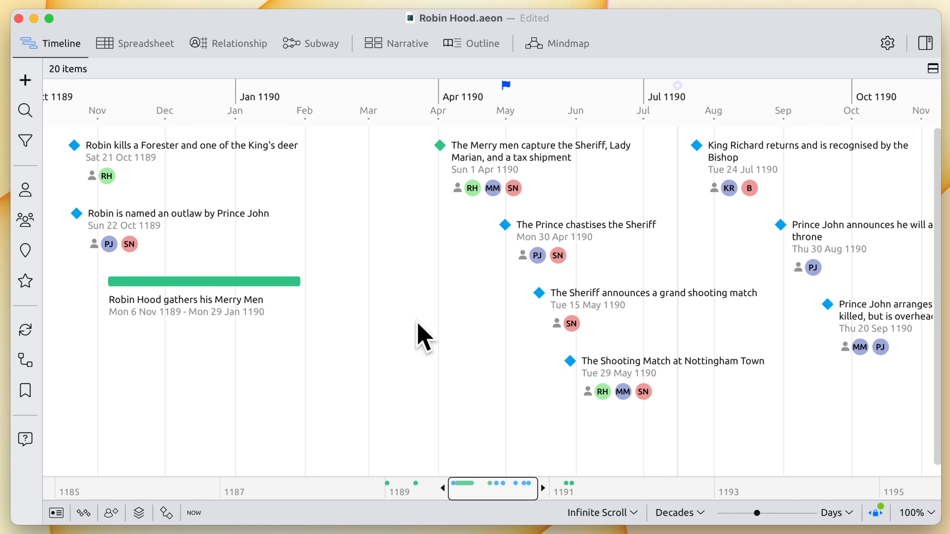